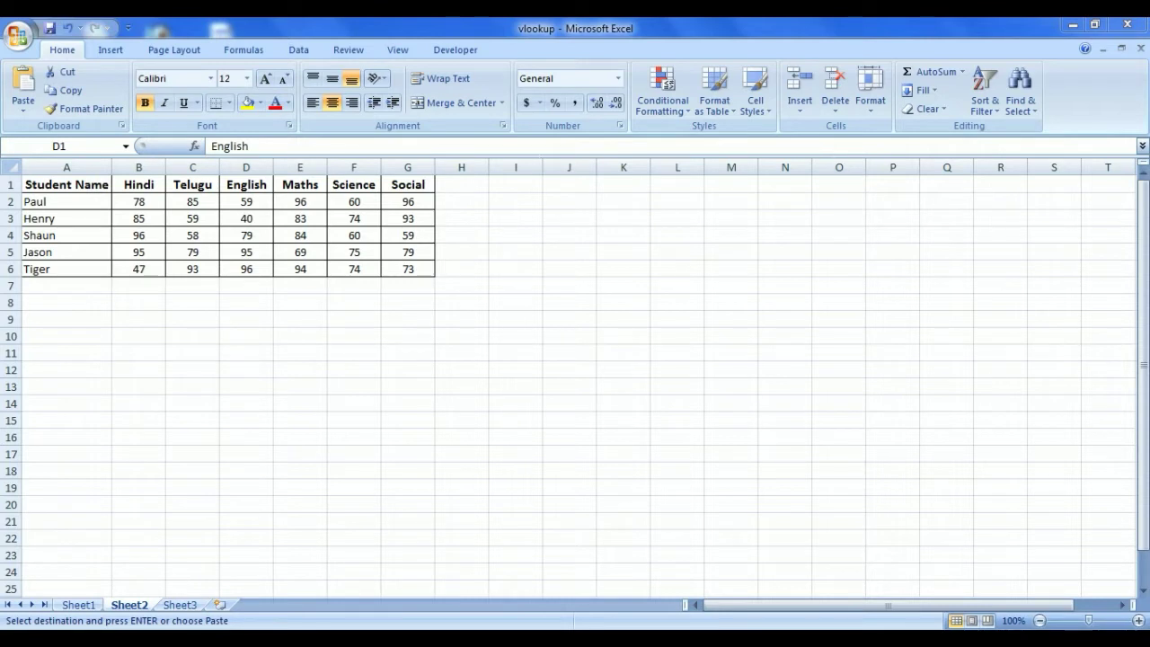
# Insert a blank cell at A3, shifting Henry and the names below it down one row
pyautogui.click(799, 115)
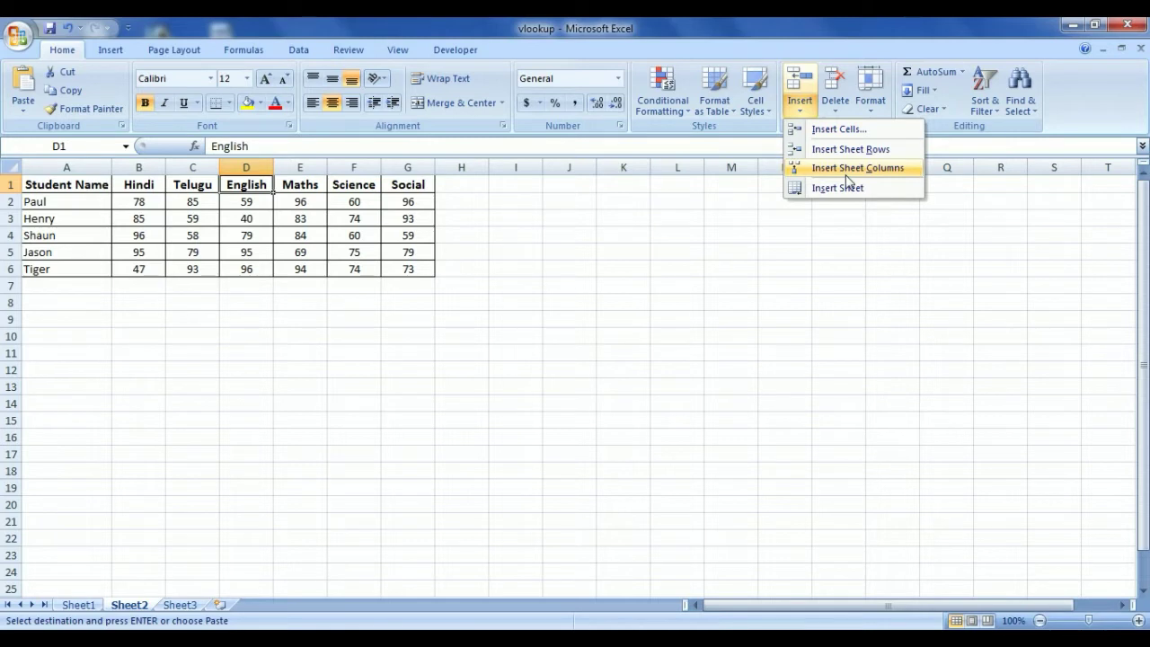
pyautogui.click(85, 222)
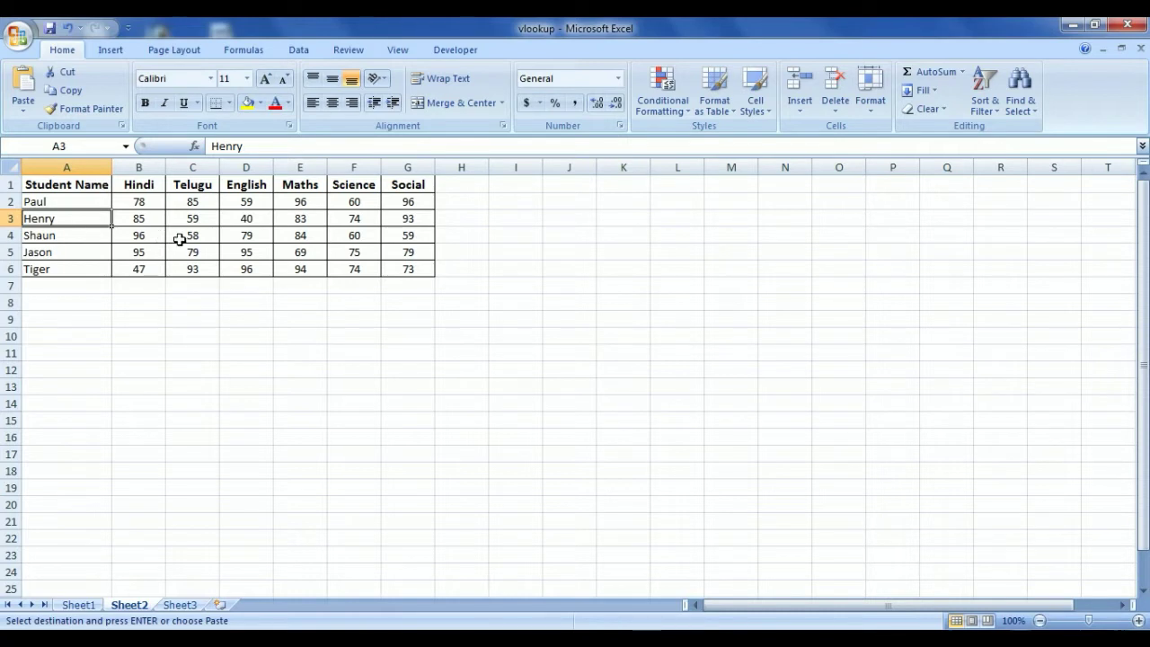
pyautogui.click(802, 109)
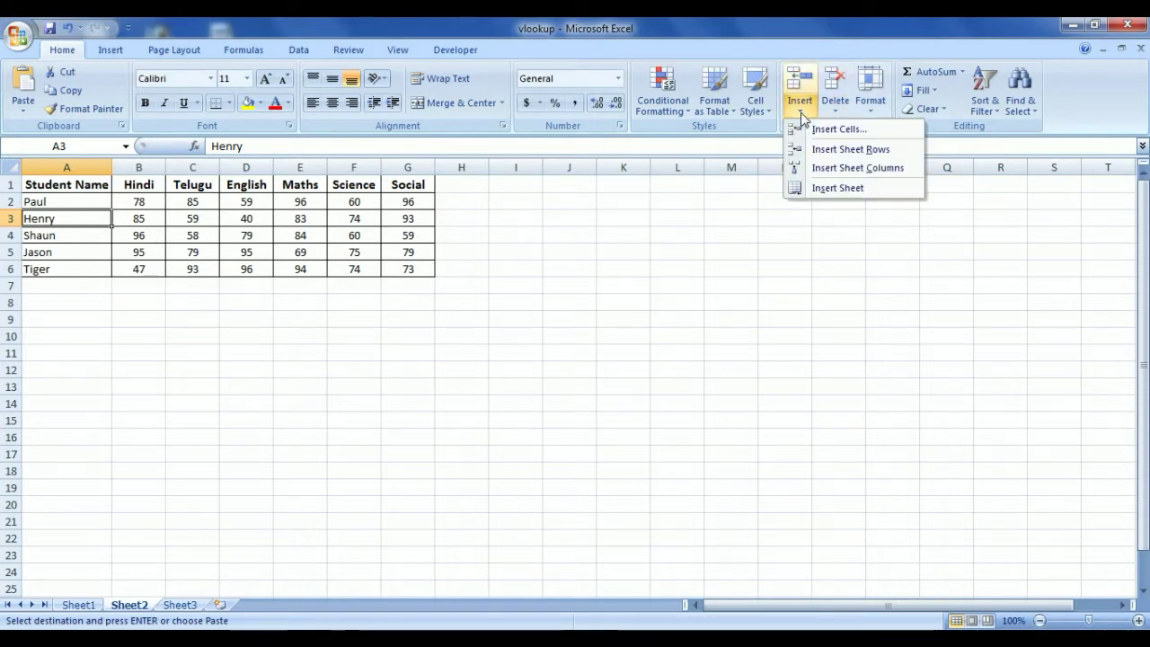
pyautogui.click(818, 129)
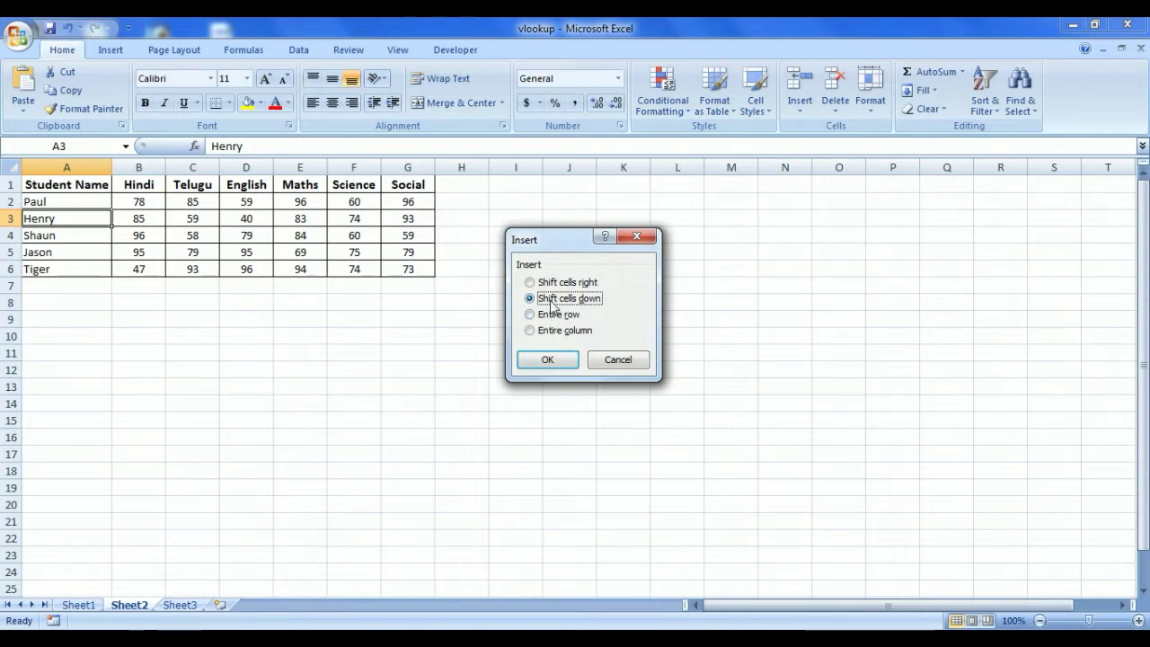
pyautogui.click(547, 360)
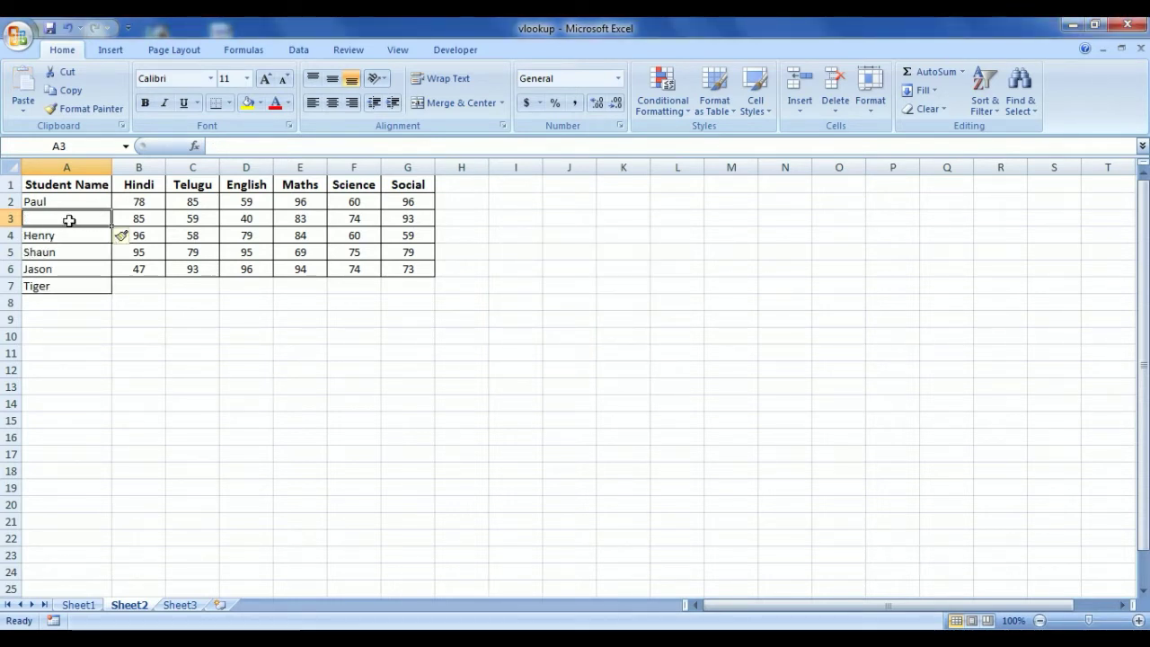
# Insert a blank row 3, then add a blank column before the table and delete it again
pyautogui.click(801, 106)
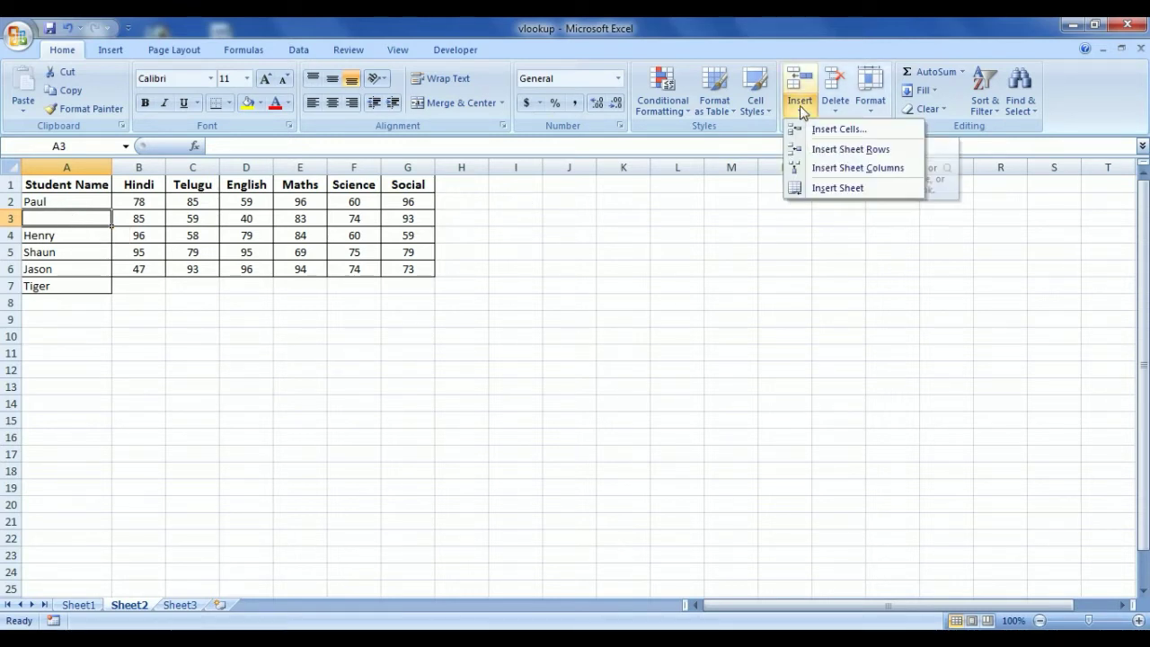
pyautogui.click(833, 150)
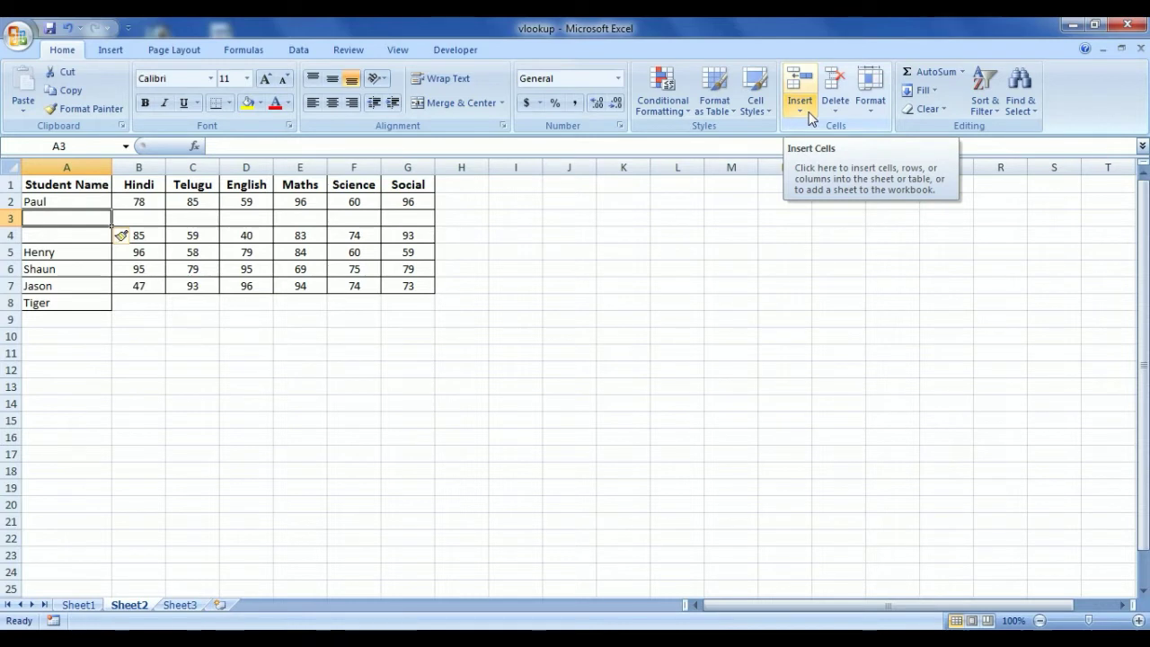
pyautogui.click(810, 115)
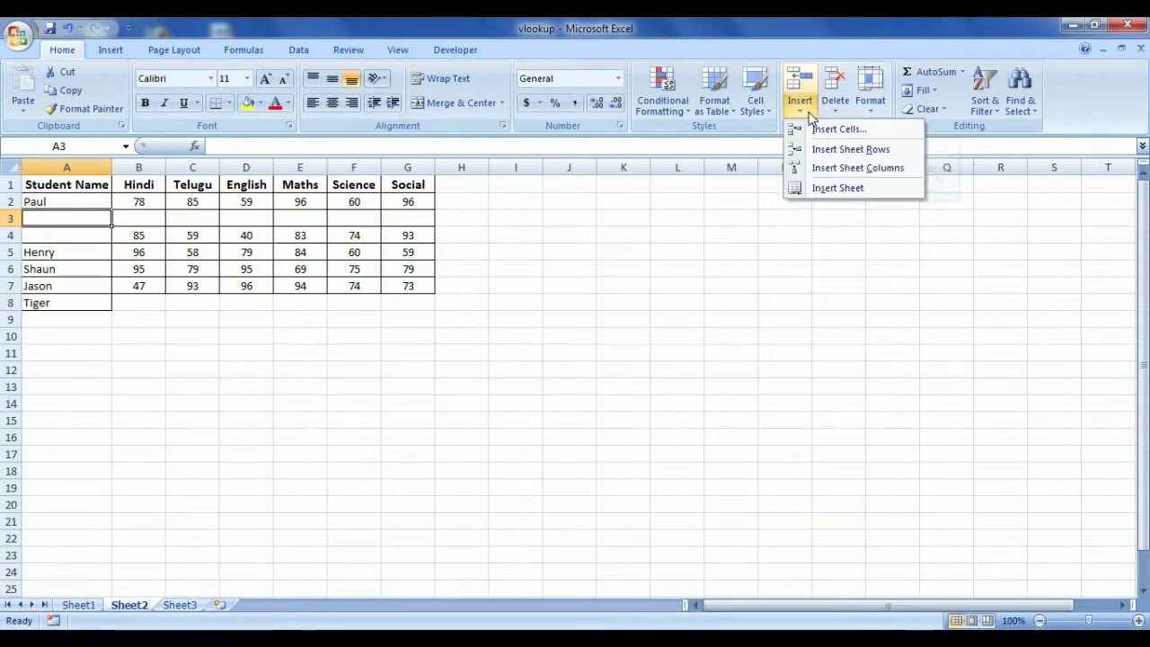
pyautogui.click(828, 169)
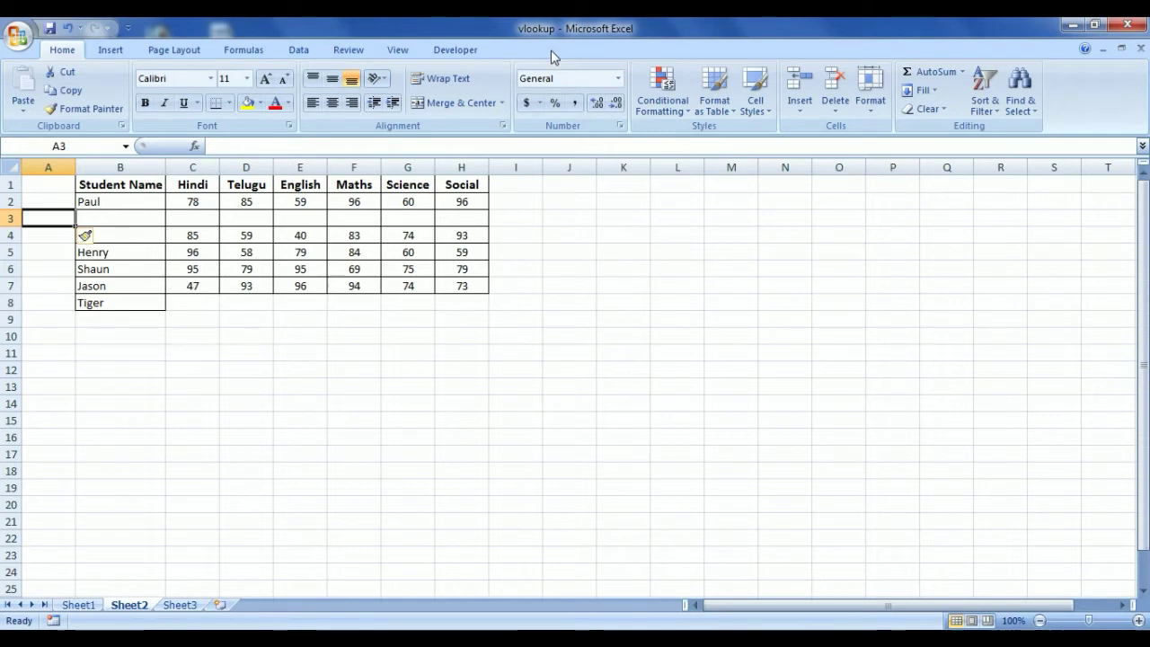
pyautogui.click(836, 113)
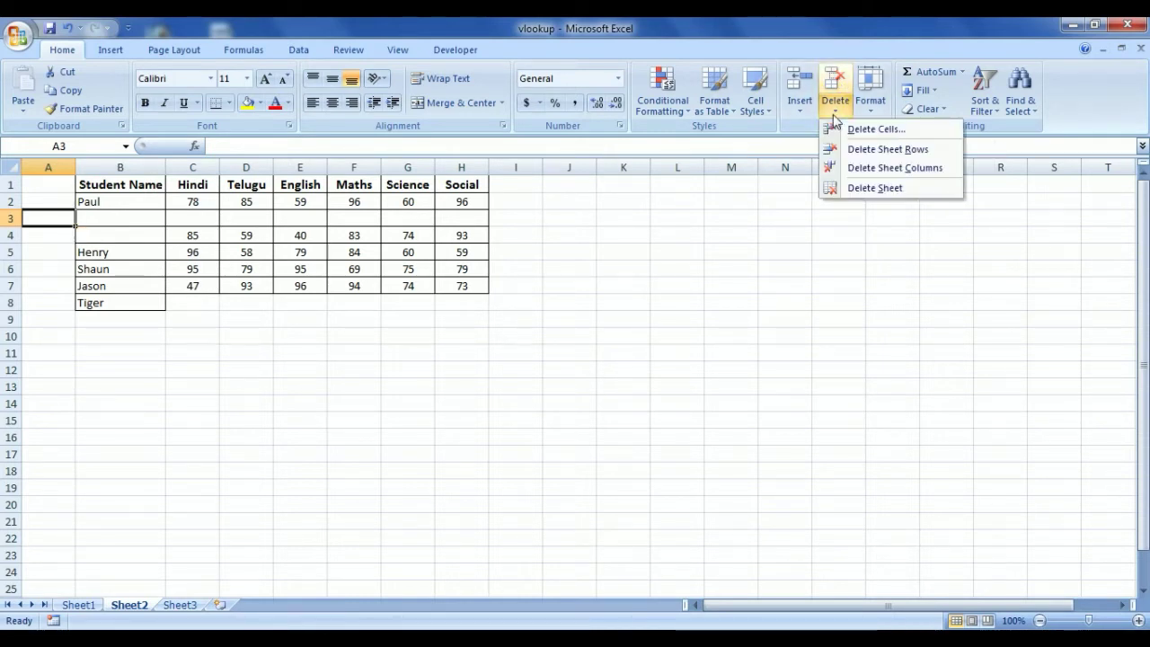
pyautogui.click(869, 170)
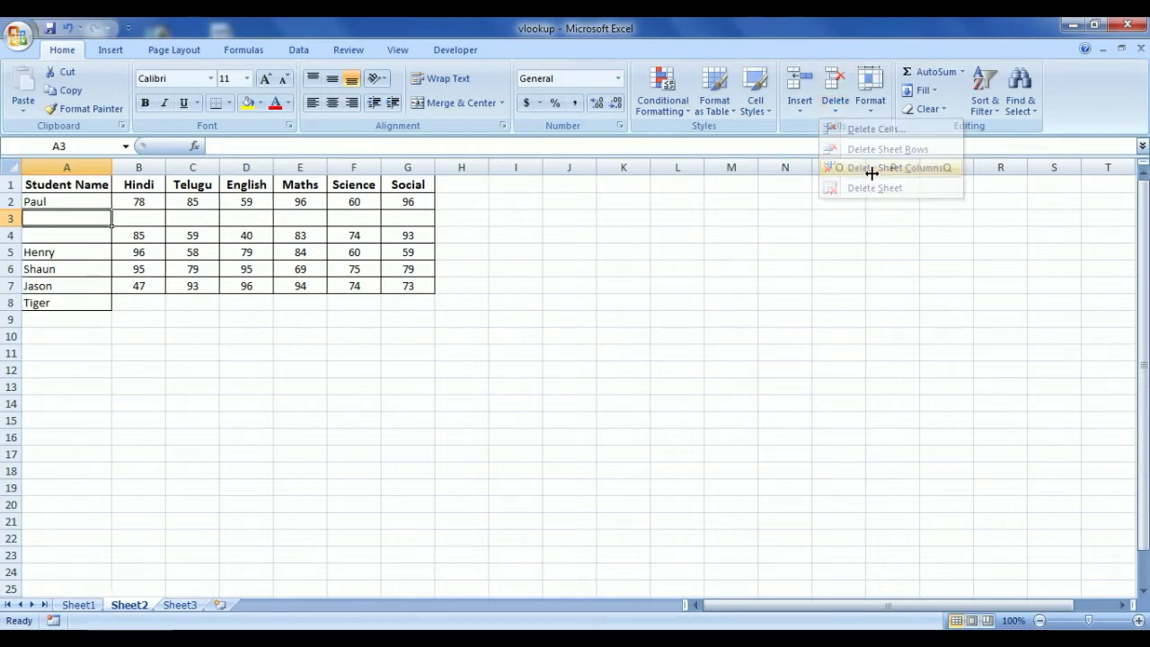
# Delete the empty row 3 and the blank A3 cell, shifting the names back up
pyautogui.click(836, 111)
pyautogui.click(858, 155)
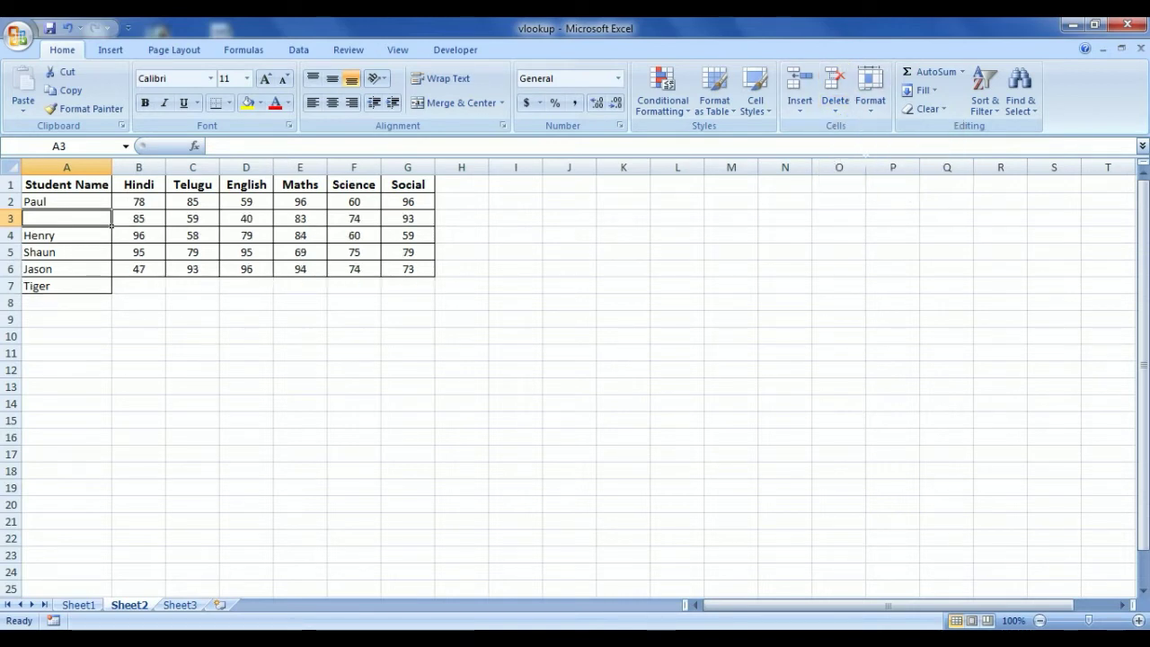
pyautogui.click(835, 113)
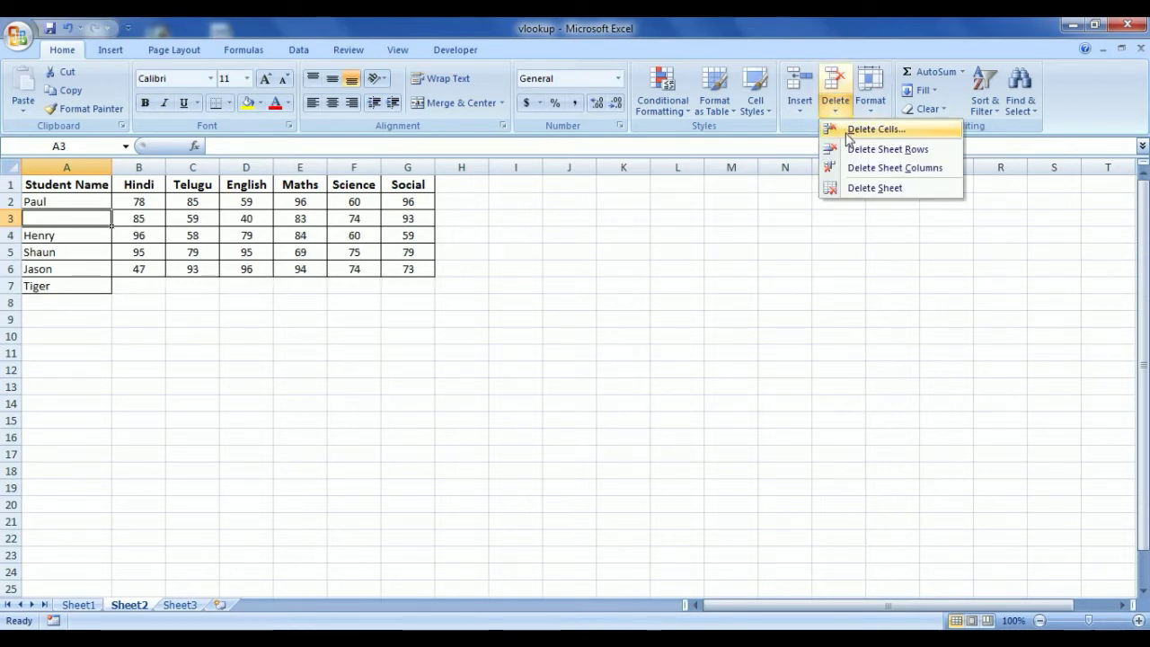
pyautogui.click(875, 130)
pyautogui.click(548, 359)
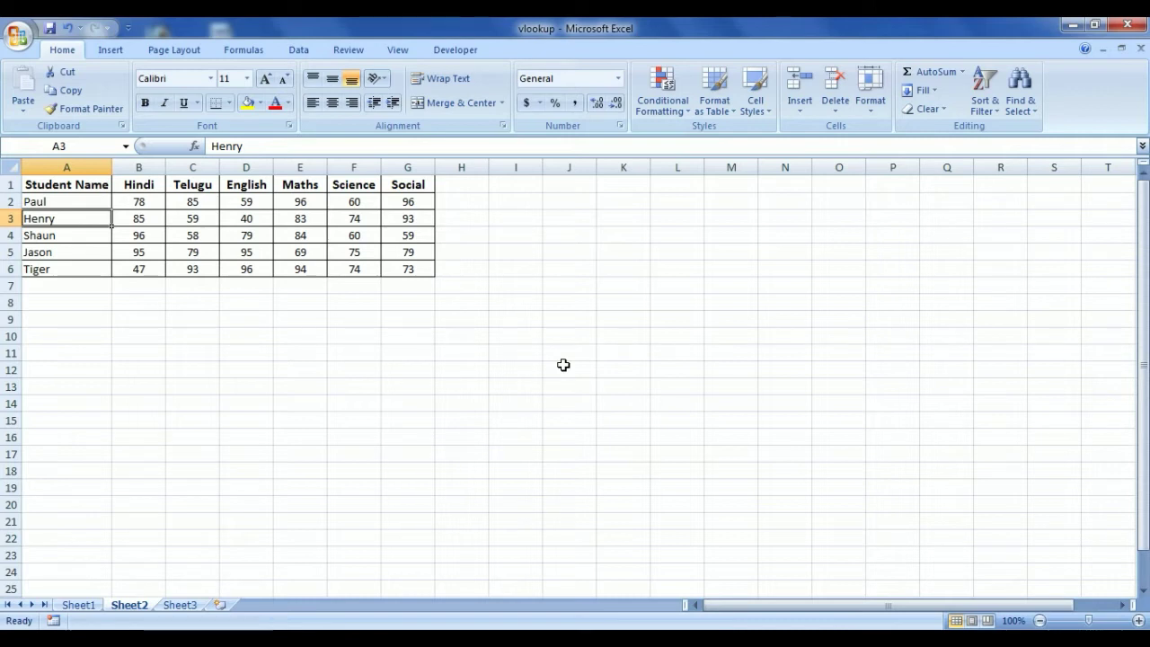
pyautogui.click(563, 359)
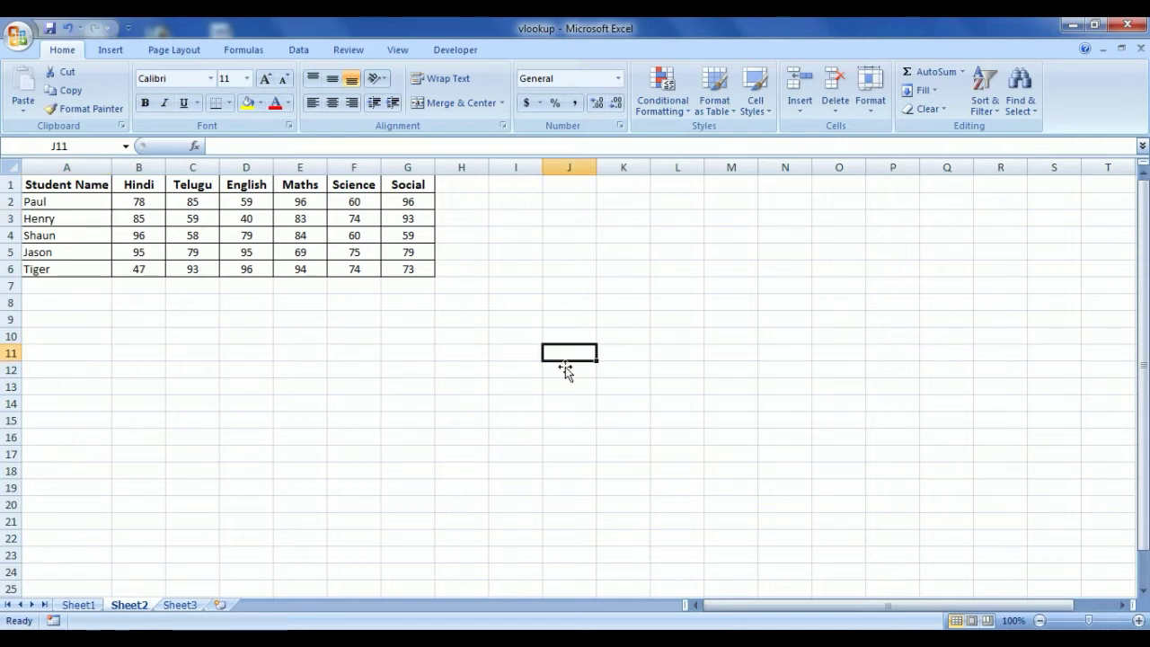
pyautogui.hotkey('ctrl', 'shift', '=')
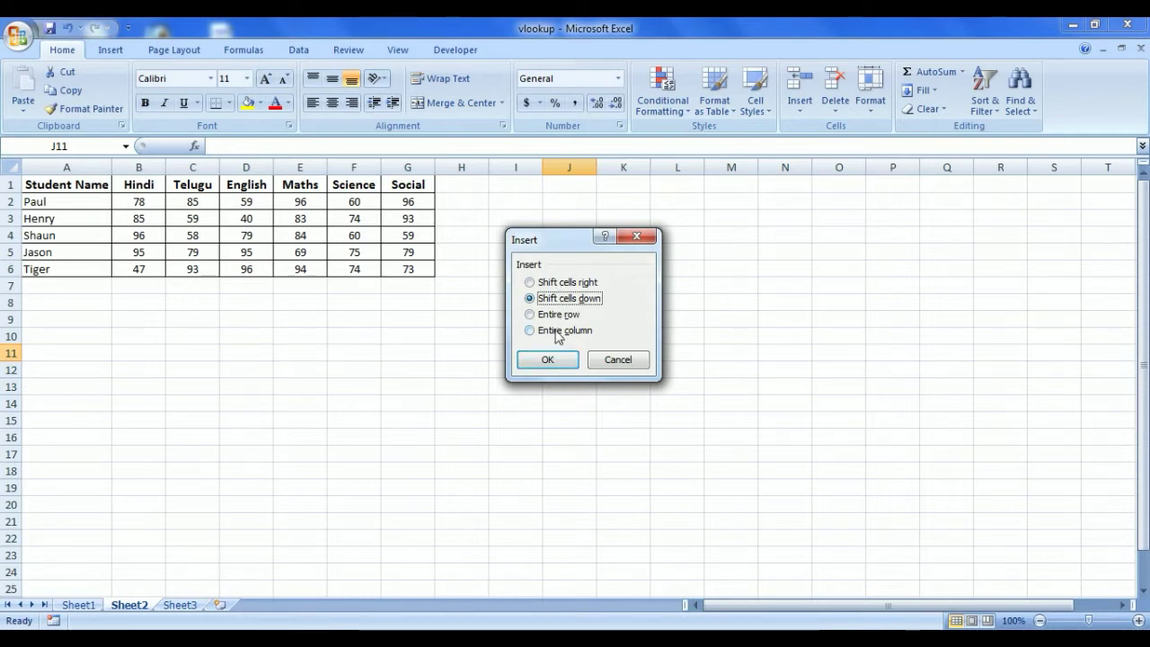
pyautogui.click(548, 315)
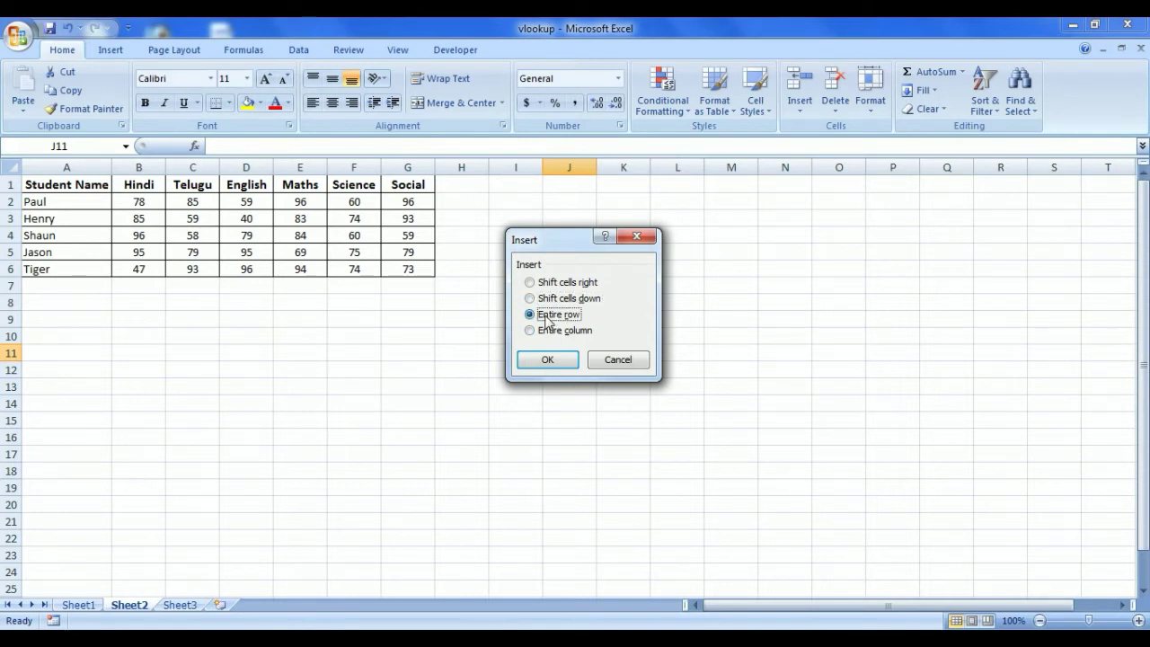
pyautogui.click(547, 359)
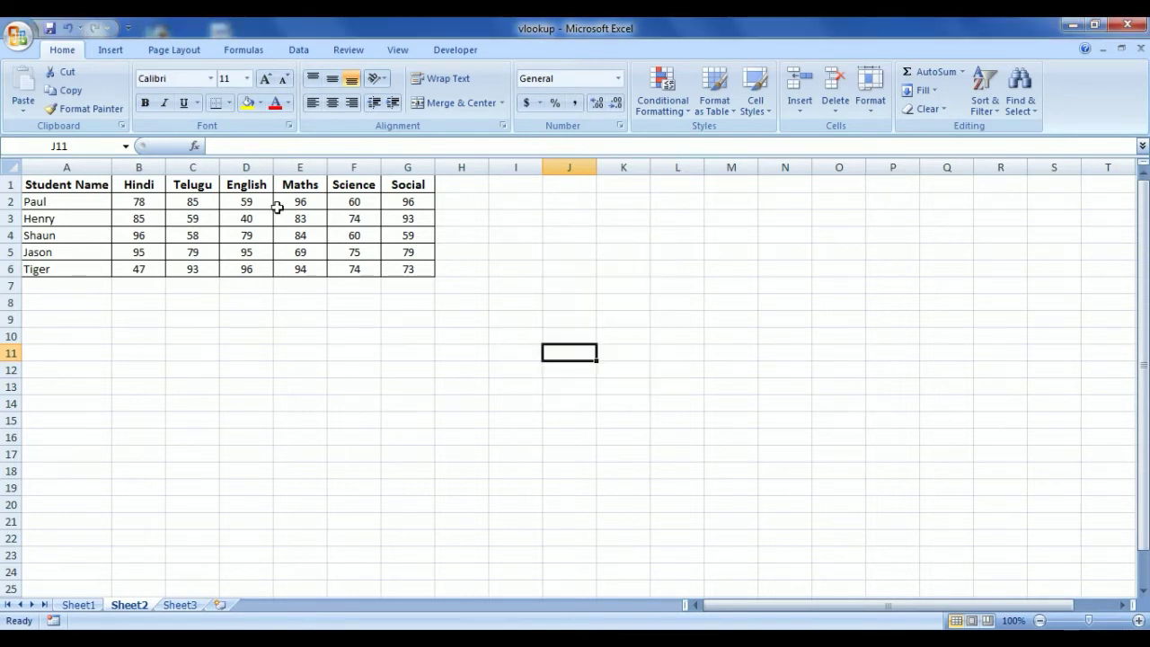
pyautogui.click(62, 233)
pyautogui.hotkey('ctrl', '+')
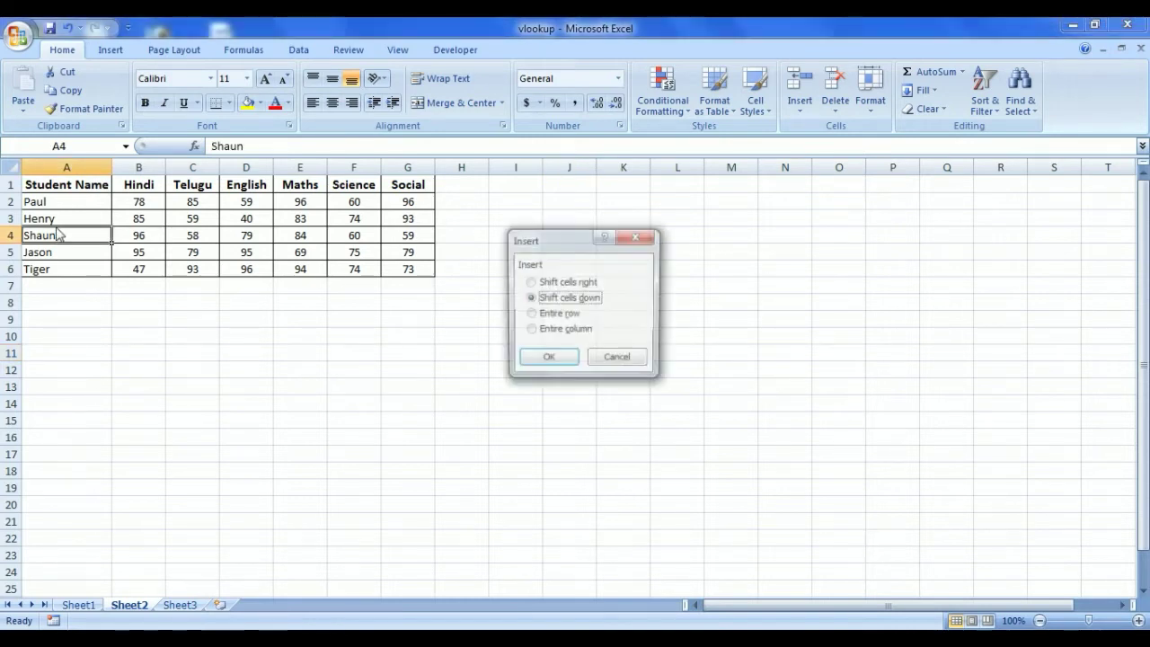
pyautogui.press('r')
pyautogui.press('Return')
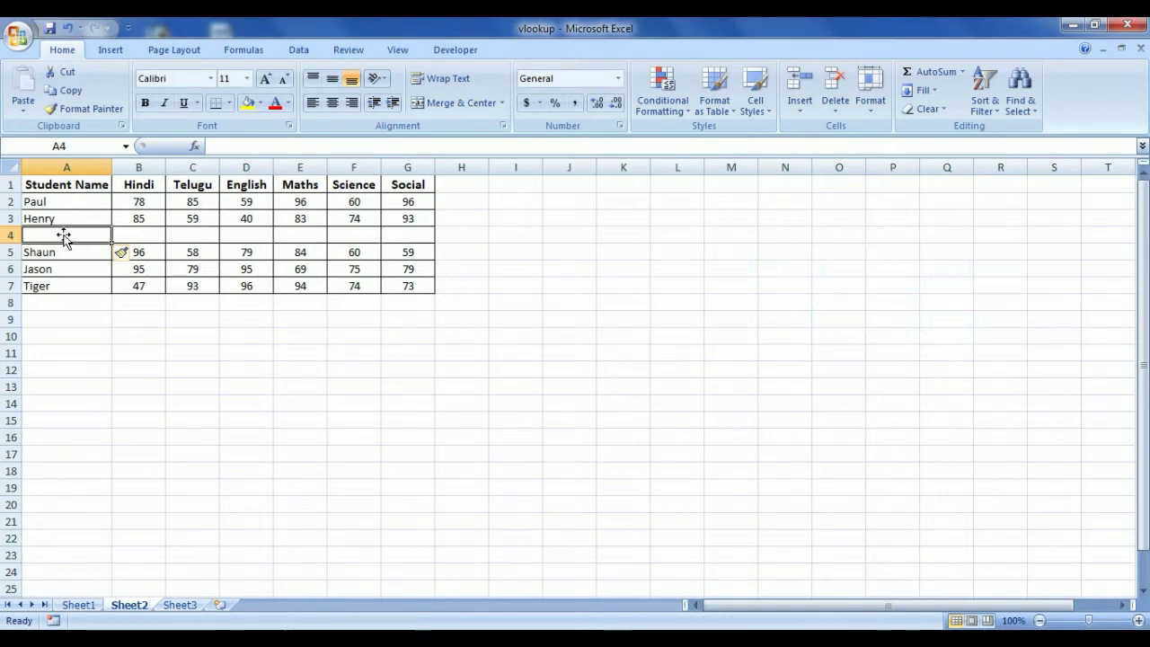
pyautogui.hotkey('ctrl', '-')
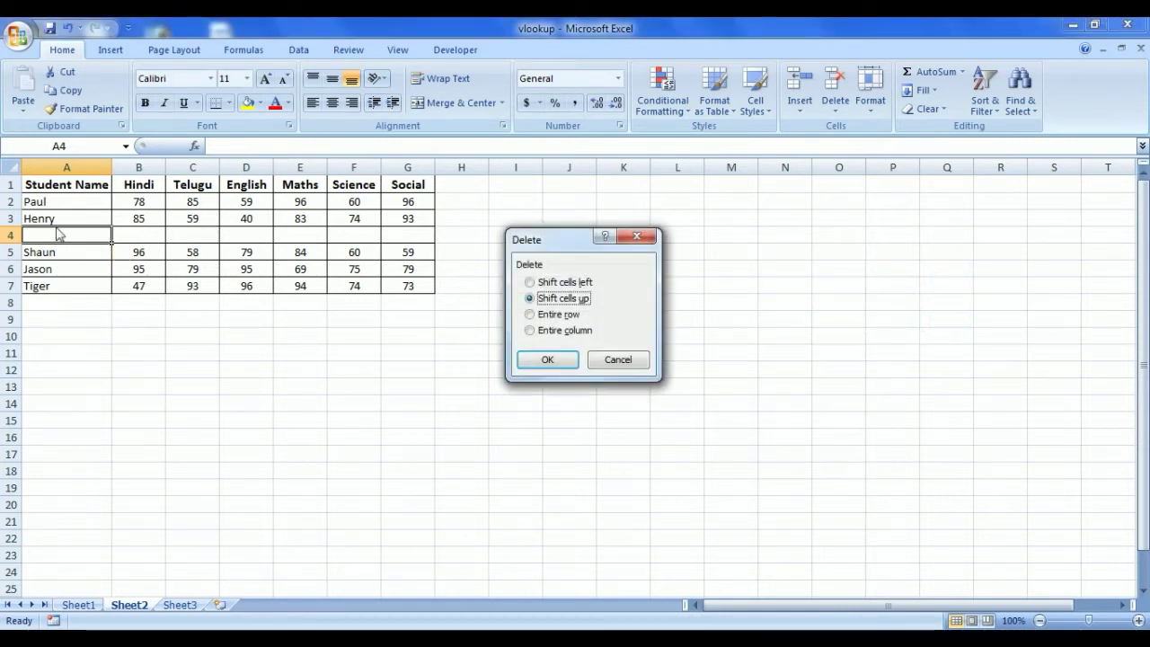
pyautogui.press('Down')
pyautogui.press('Return')
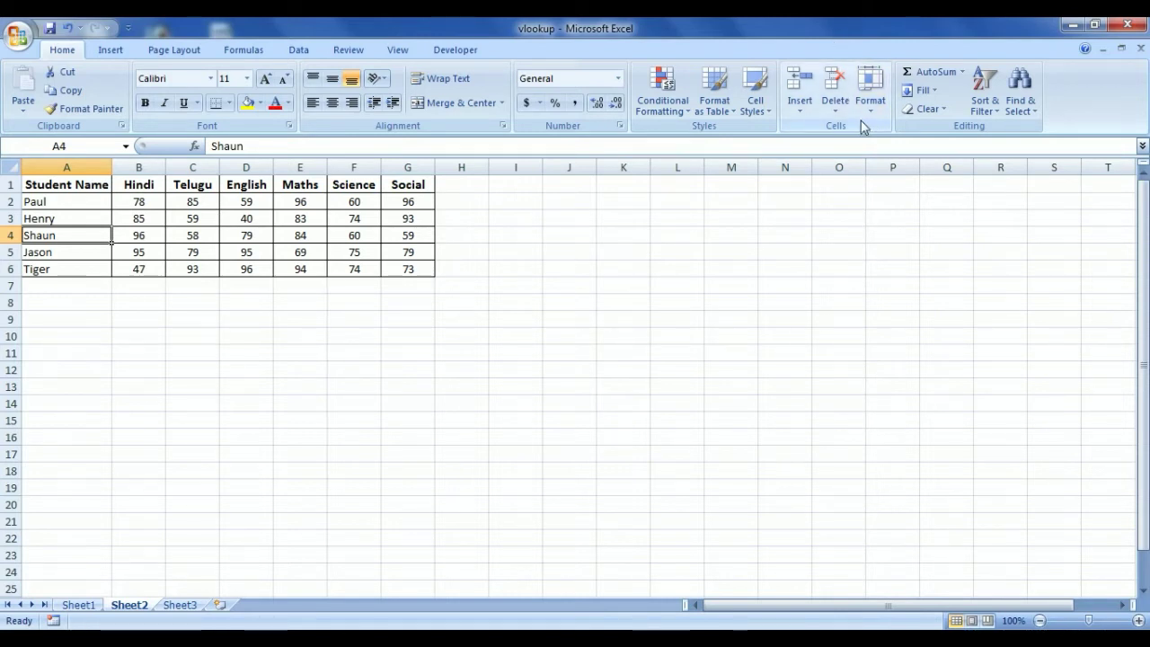
# Insert a new worksheet Sheet4, view Sheet1, then go back to Sheet2
pyautogui.click(837, 108)
pyautogui.click(800, 107)
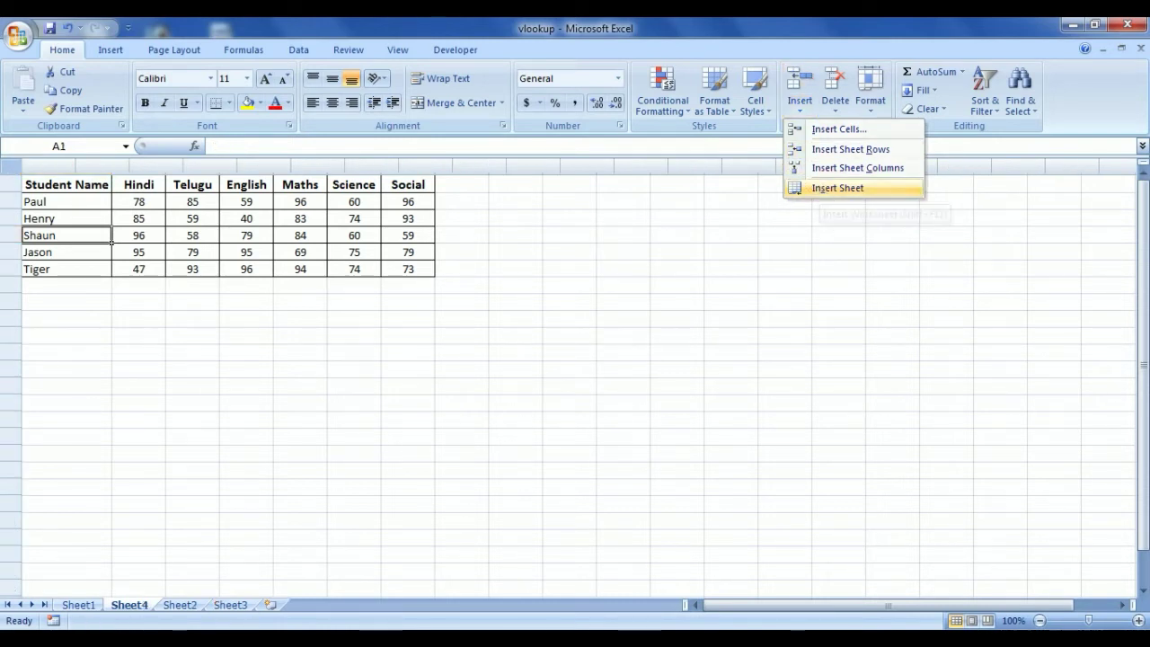
pyautogui.click(822, 188)
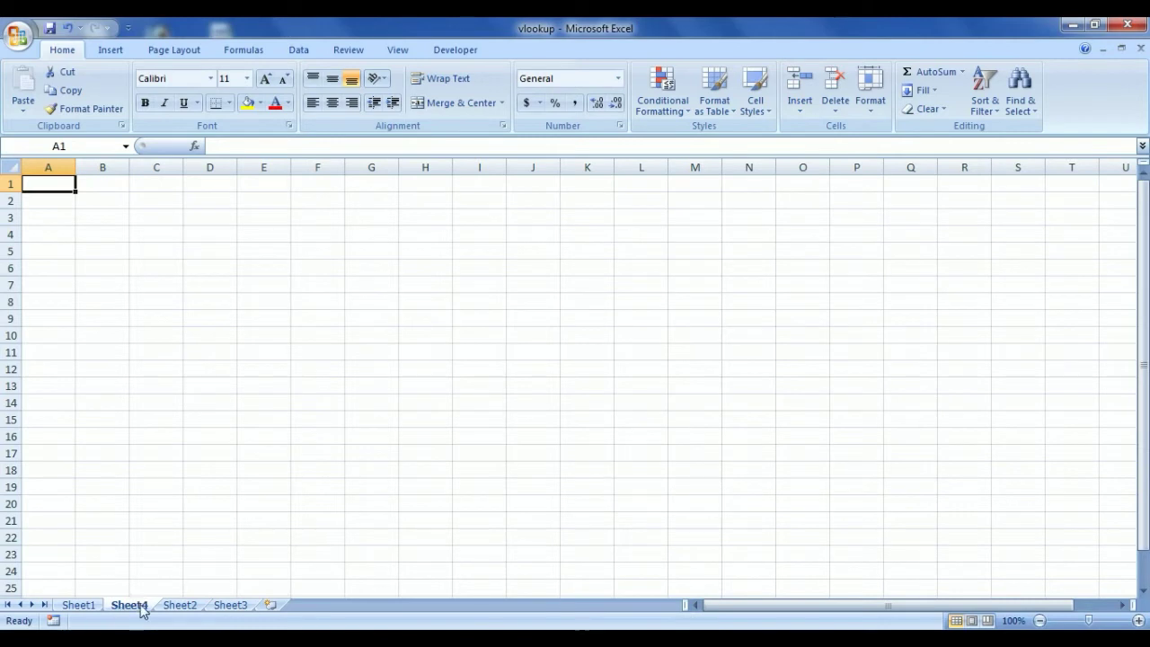
pyautogui.click(79, 604)
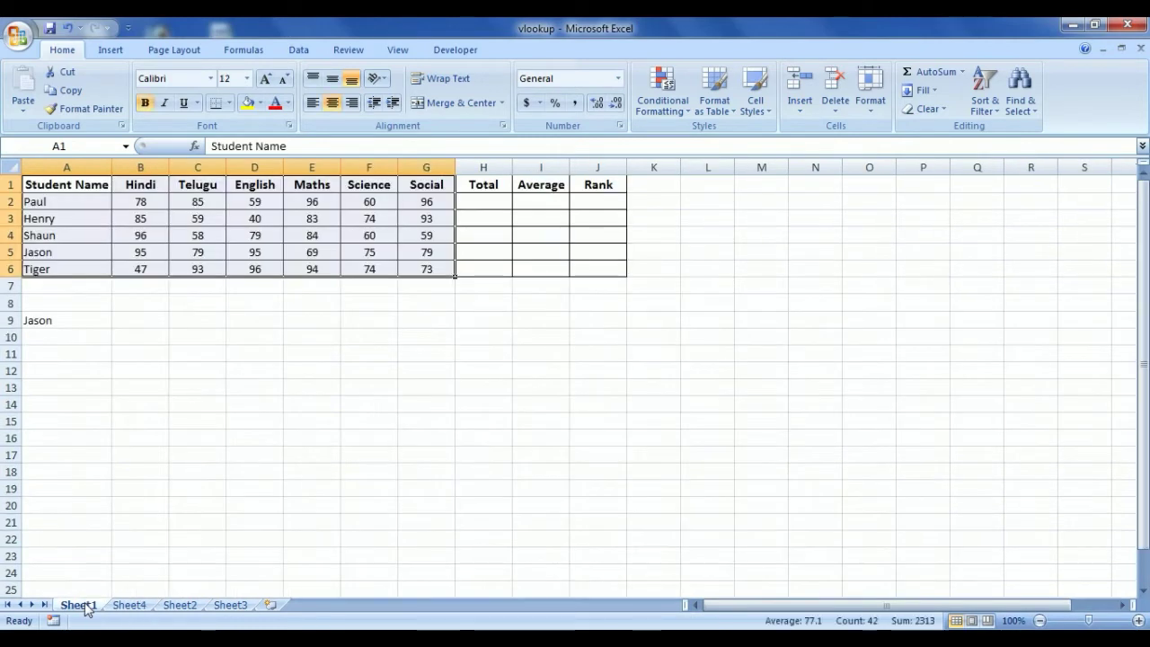
pyautogui.click(184, 605)
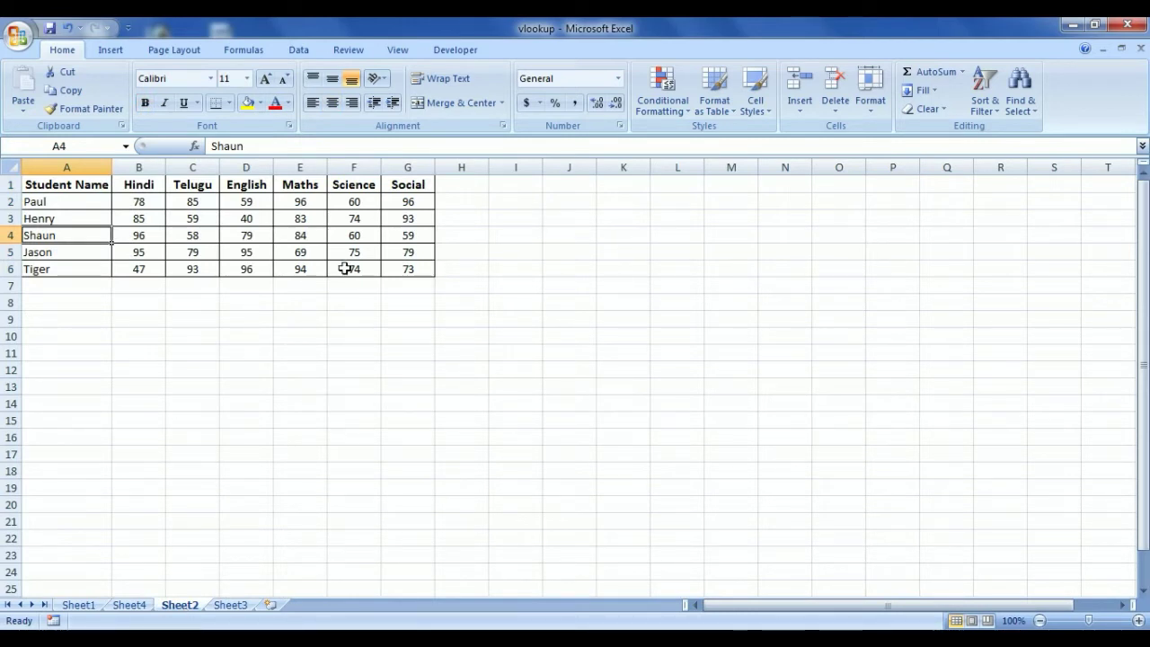
# Set the height of row 4 to 20
pyautogui.click(873, 100)
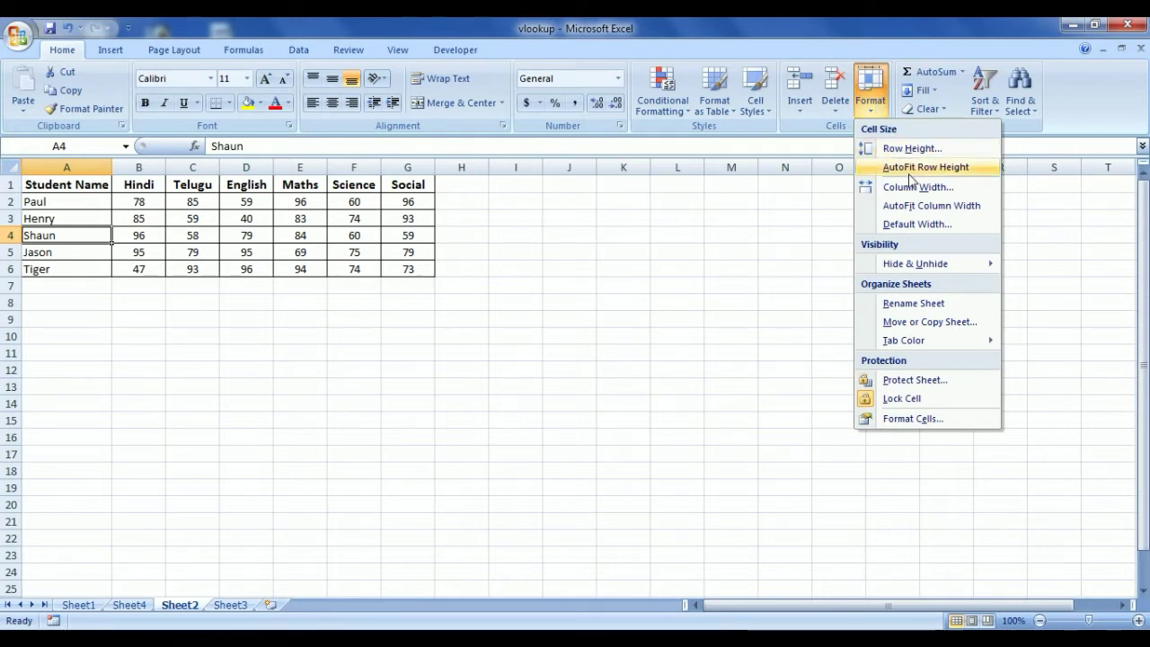
pyautogui.click(49, 238)
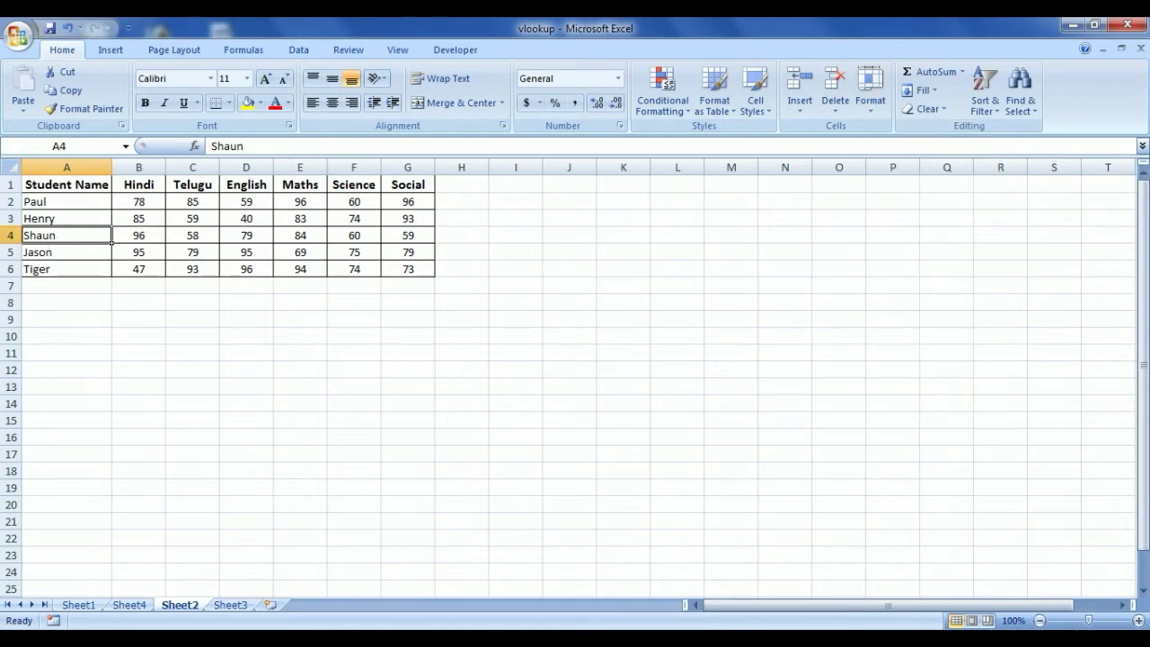
pyautogui.moveTo(20, 252); pyautogui.dragTo(19, 251)
pyautogui.moveTo(113, 168); pyautogui.dragTo(117, 171)
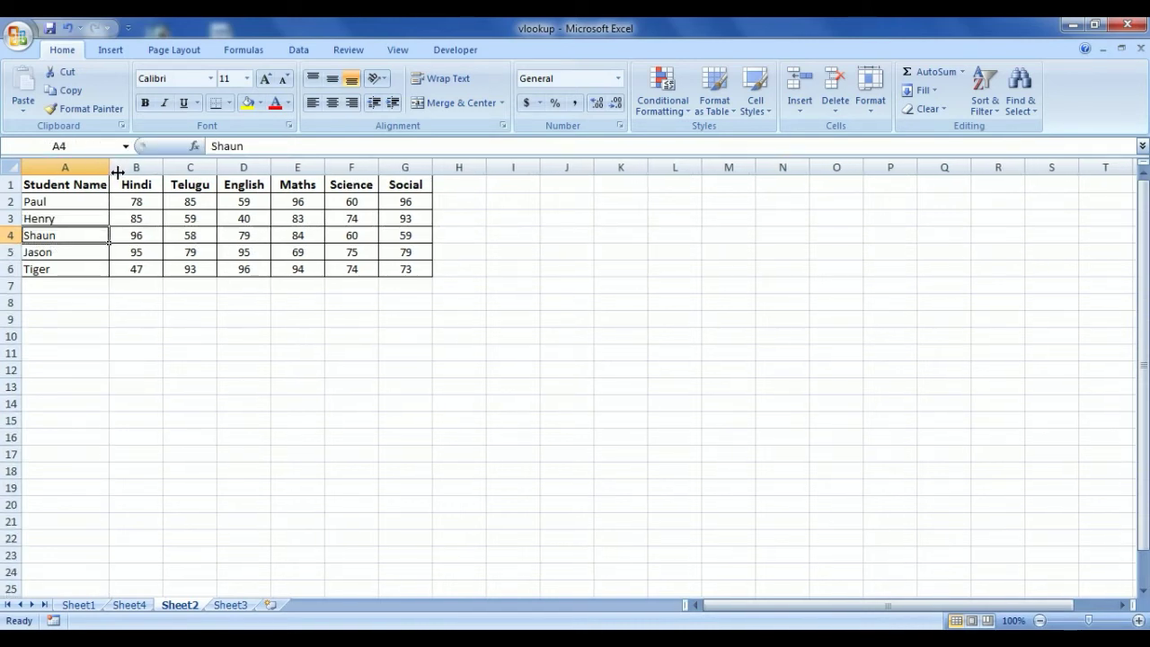
pyautogui.click(865, 108)
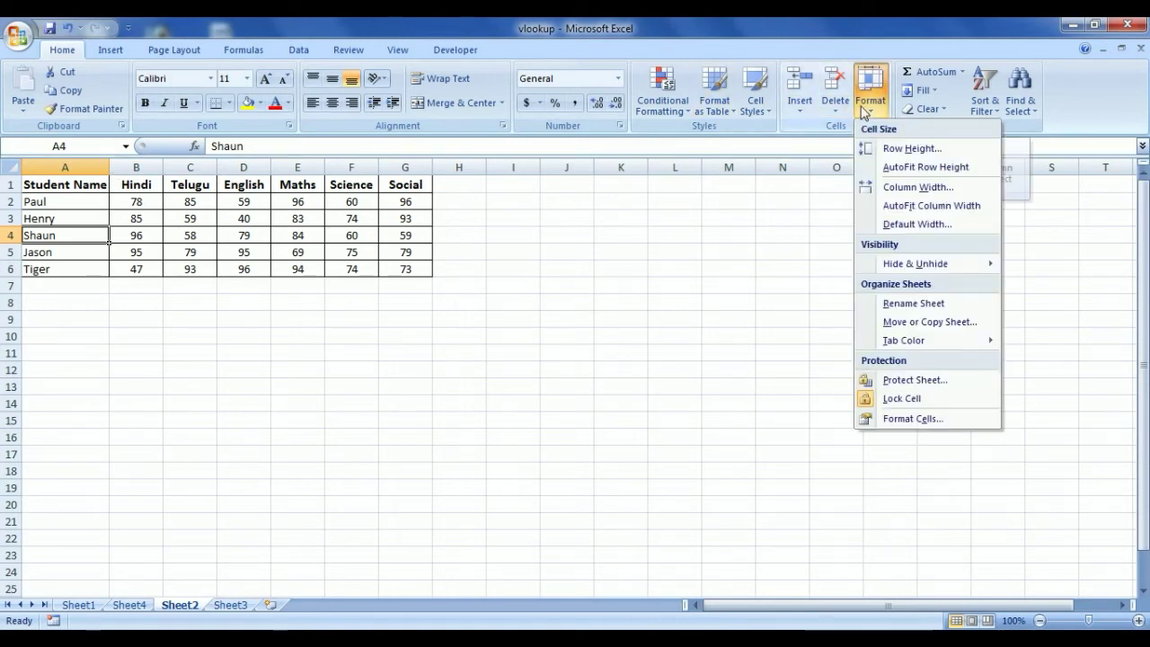
pyautogui.click(895, 149)
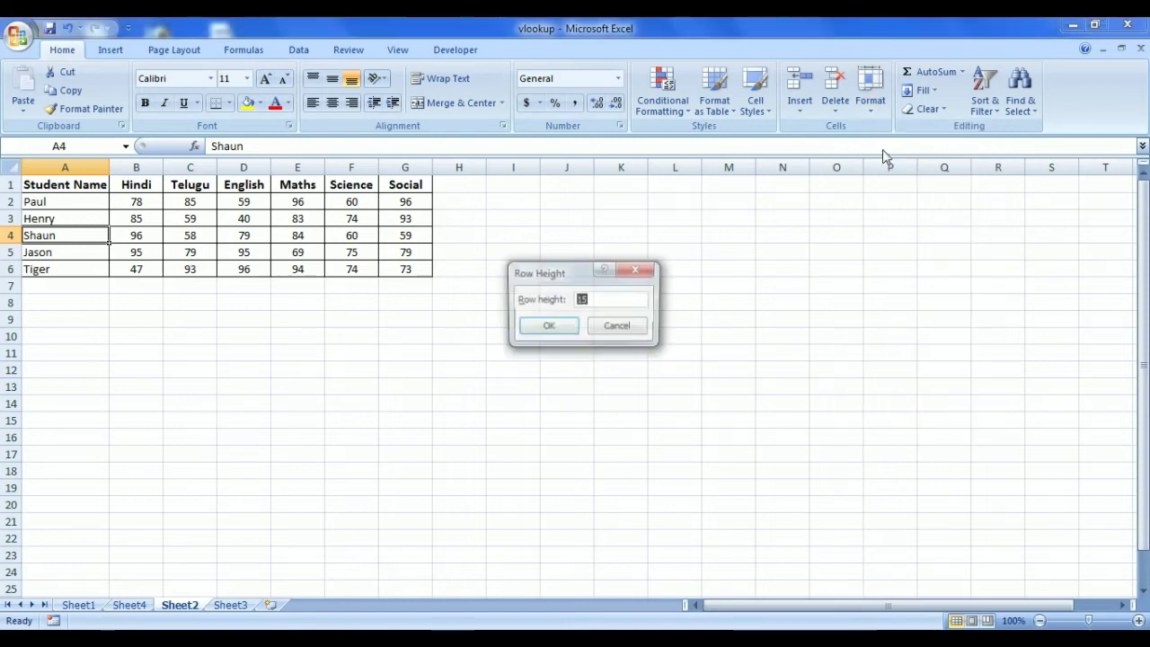
pyautogui.write('2')
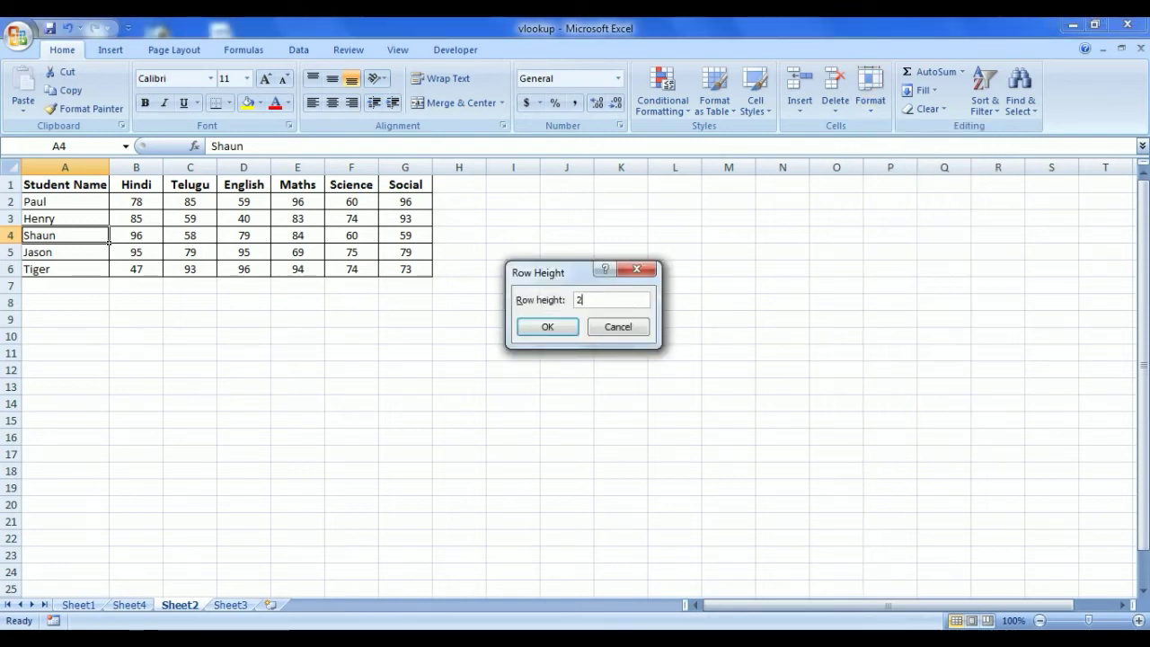
pyautogui.write('0')
pyautogui.press('Return')
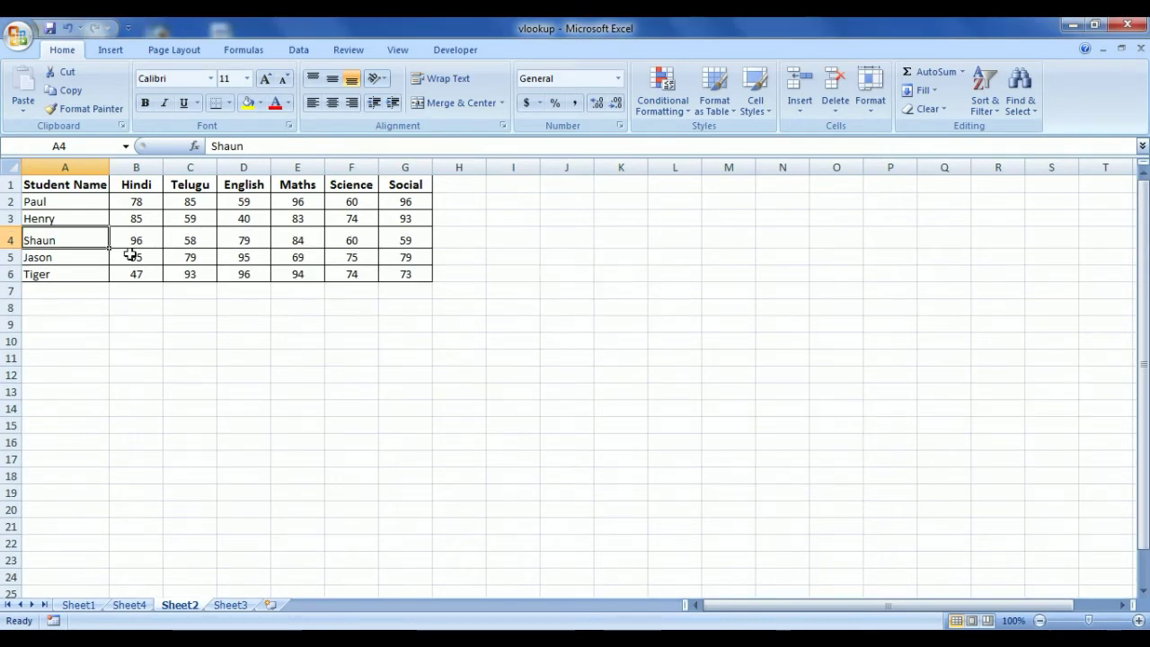
# Set the width of column A to 20
pyautogui.click(870, 85)
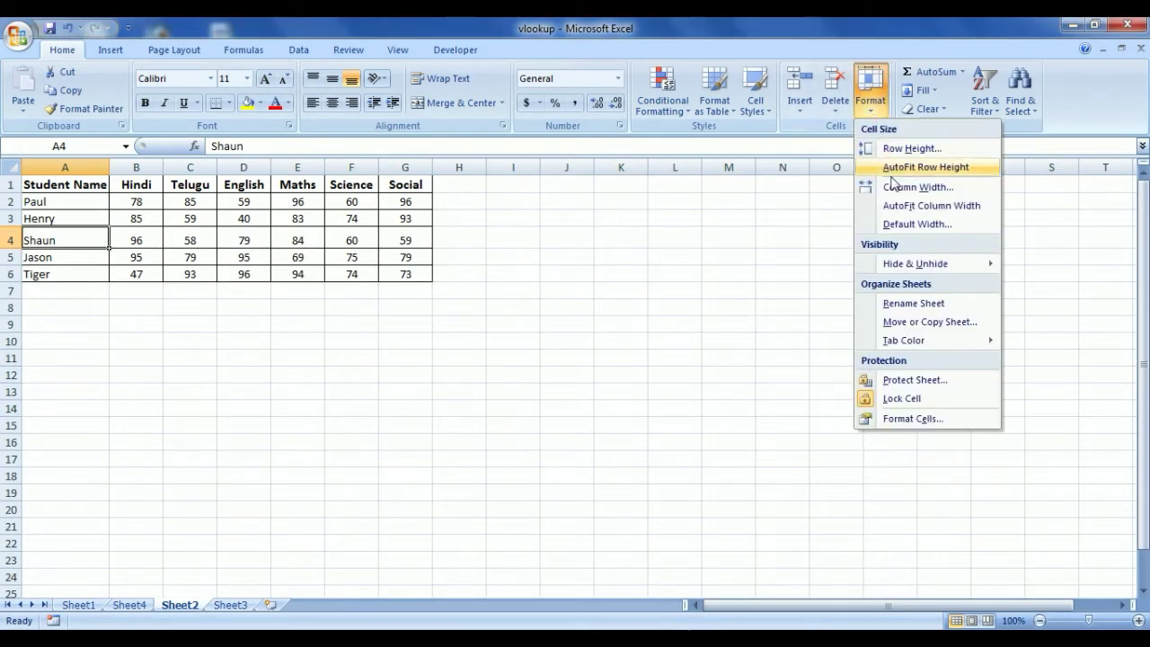
pyautogui.click(916, 187)
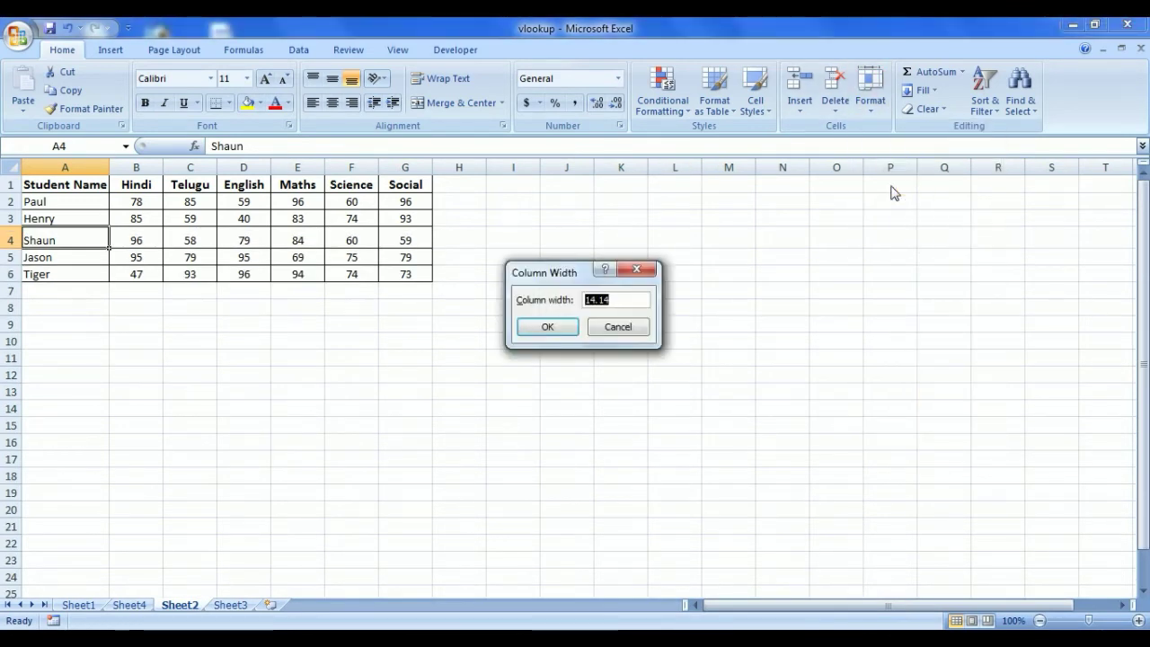
pyautogui.write('4')
pyautogui.write('20')
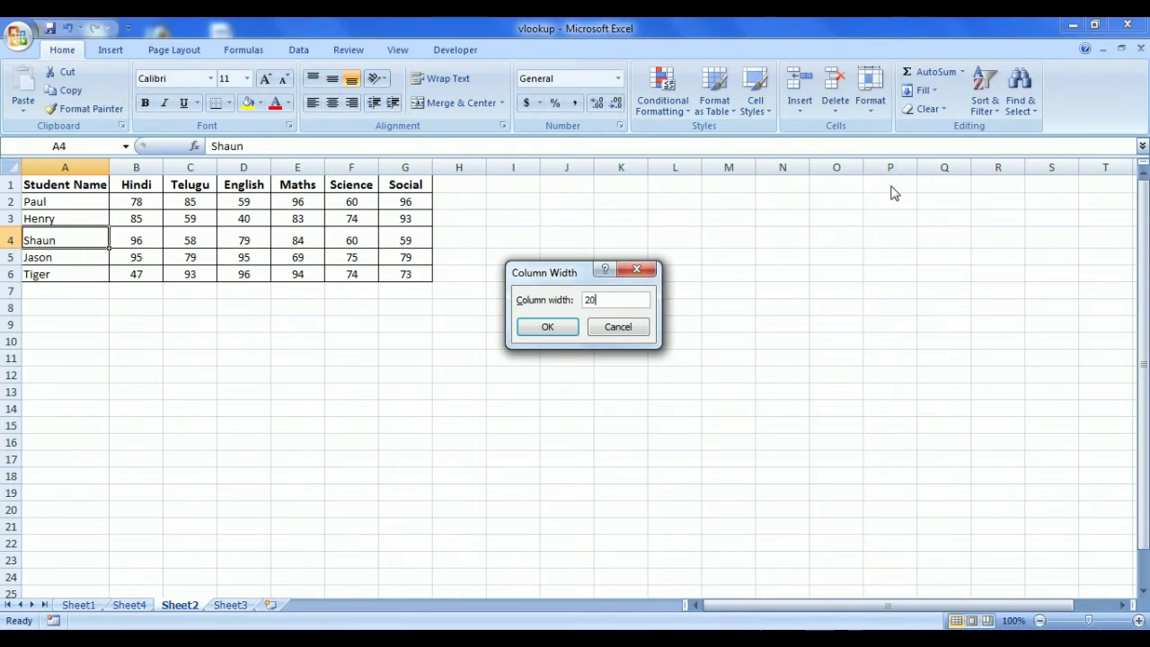
pyautogui.click(547, 327)
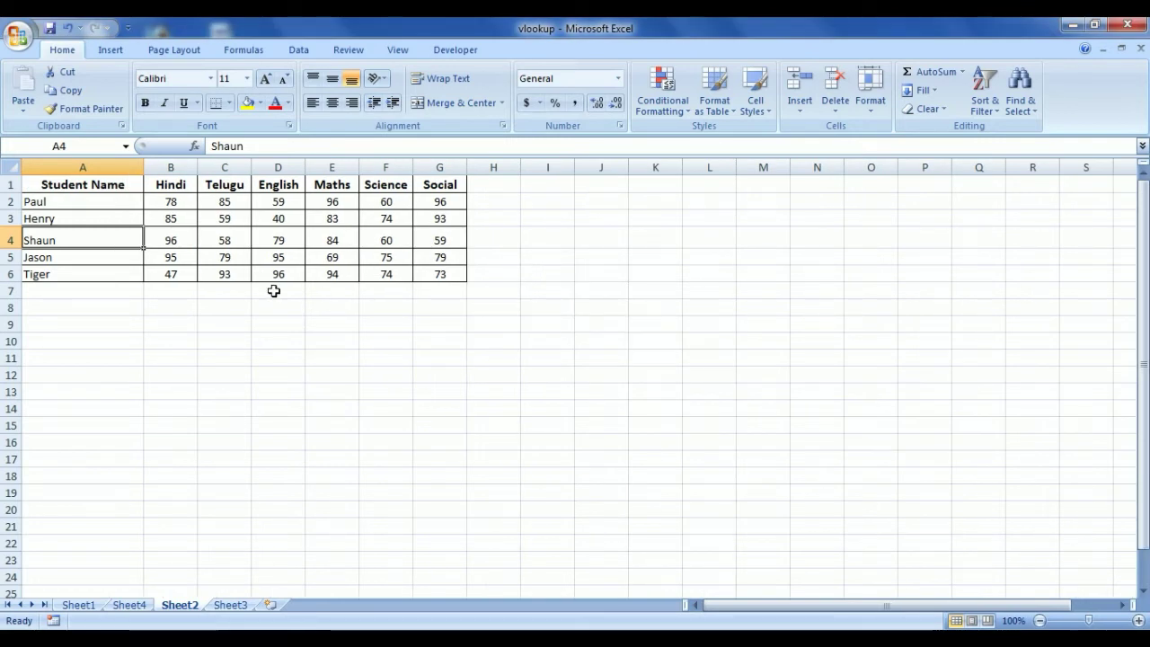
# AutoFit column A's width to the student names
pyautogui.click(869, 107)
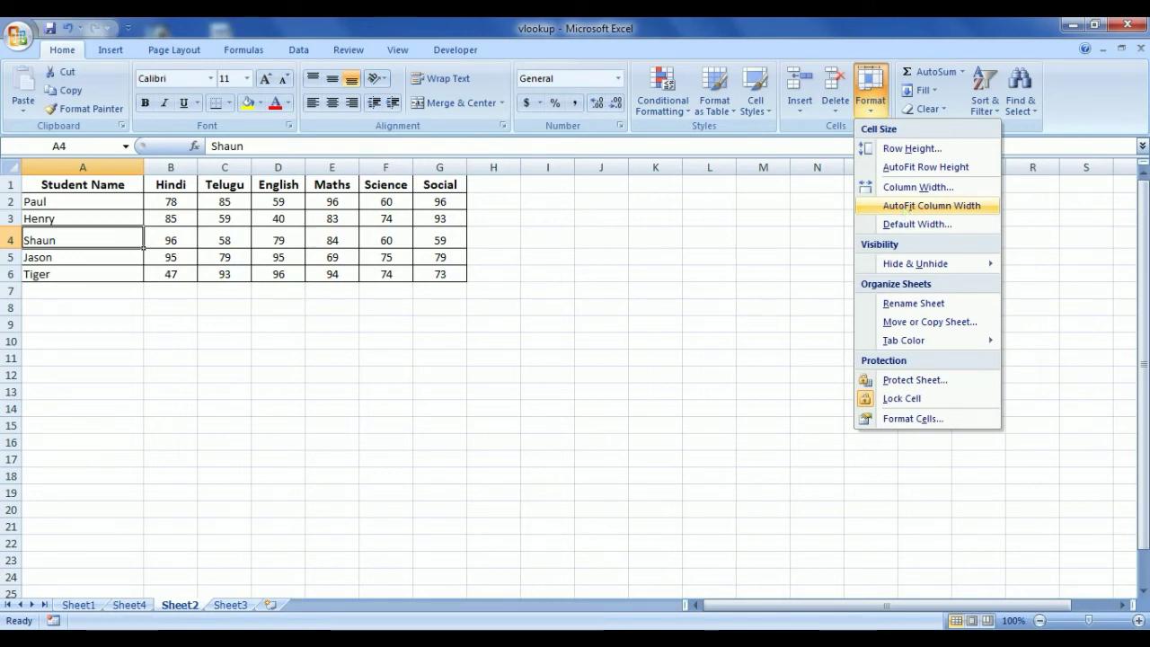
pyautogui.click(904, 208)
pyautogui.click(83, 187)
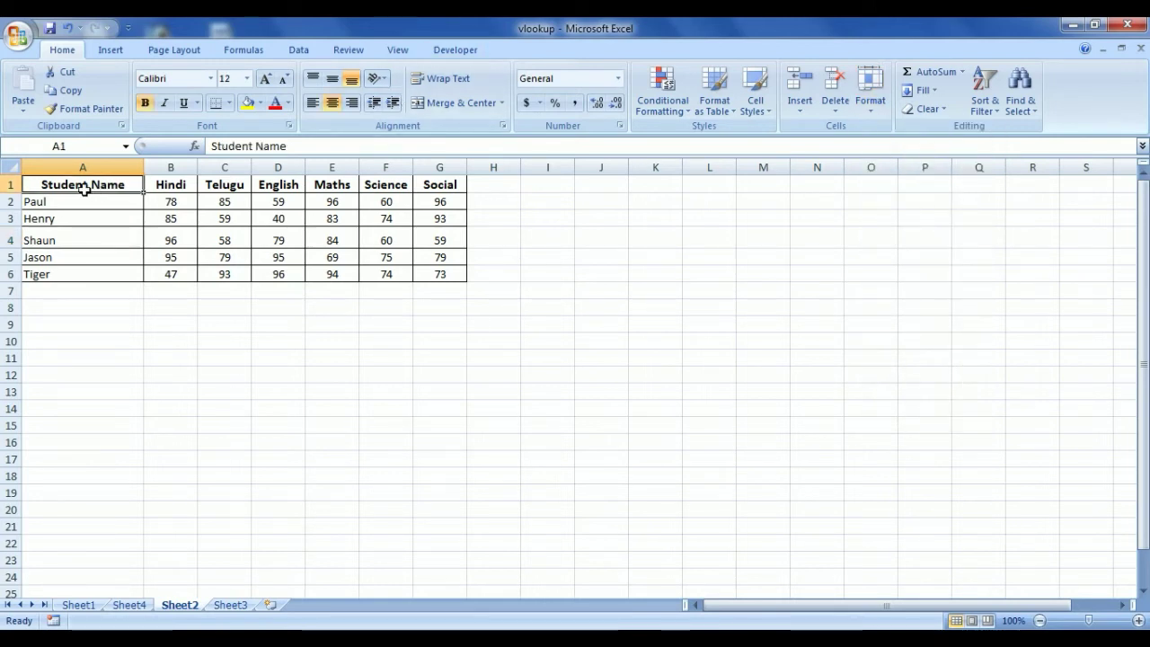
pyautogui.click(869, 90)
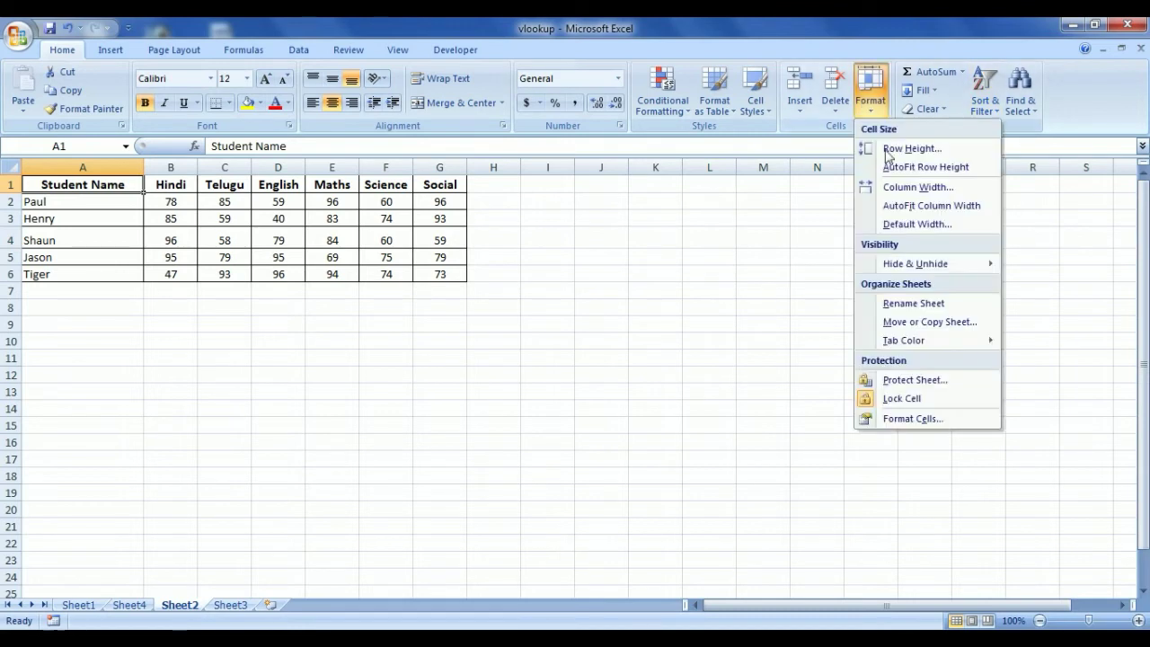
pyautogui.click(909, 207)
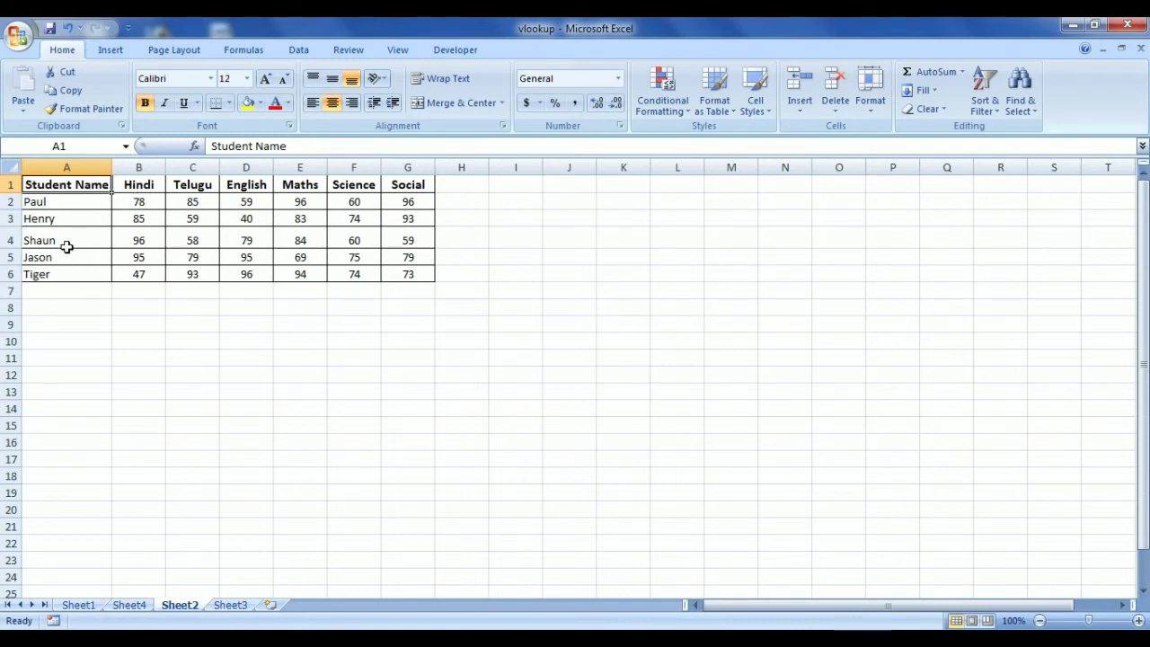
# AutoFit row 4 back to its normal height
pyautogui.click(66, 246)
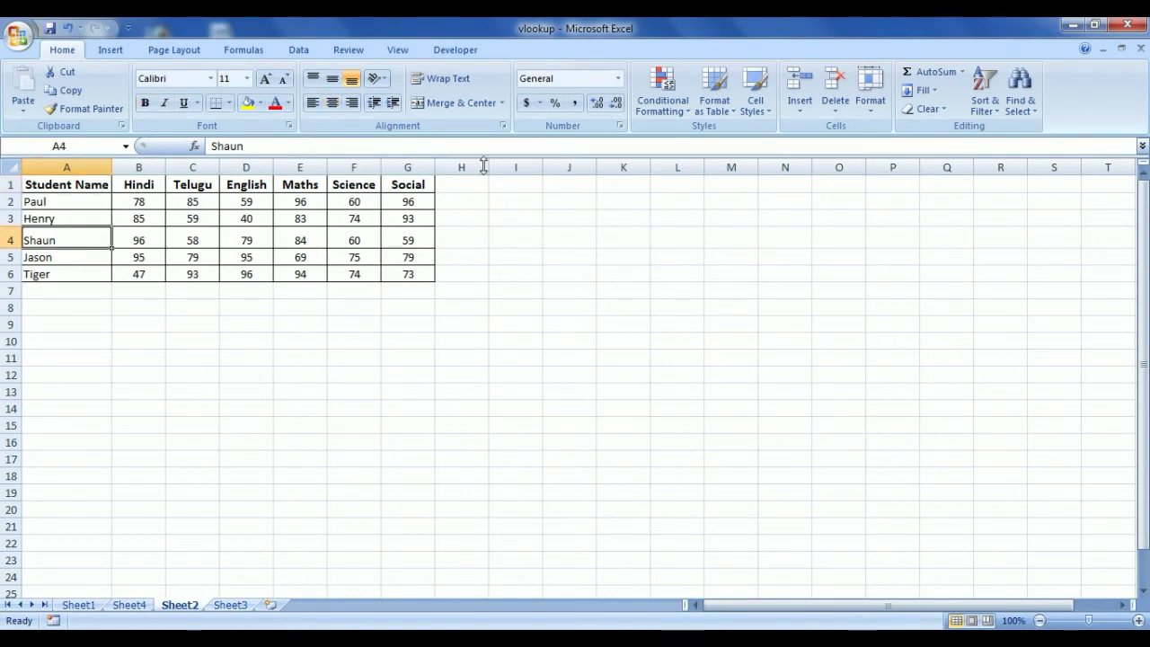
pyautogui.click(870, 90)
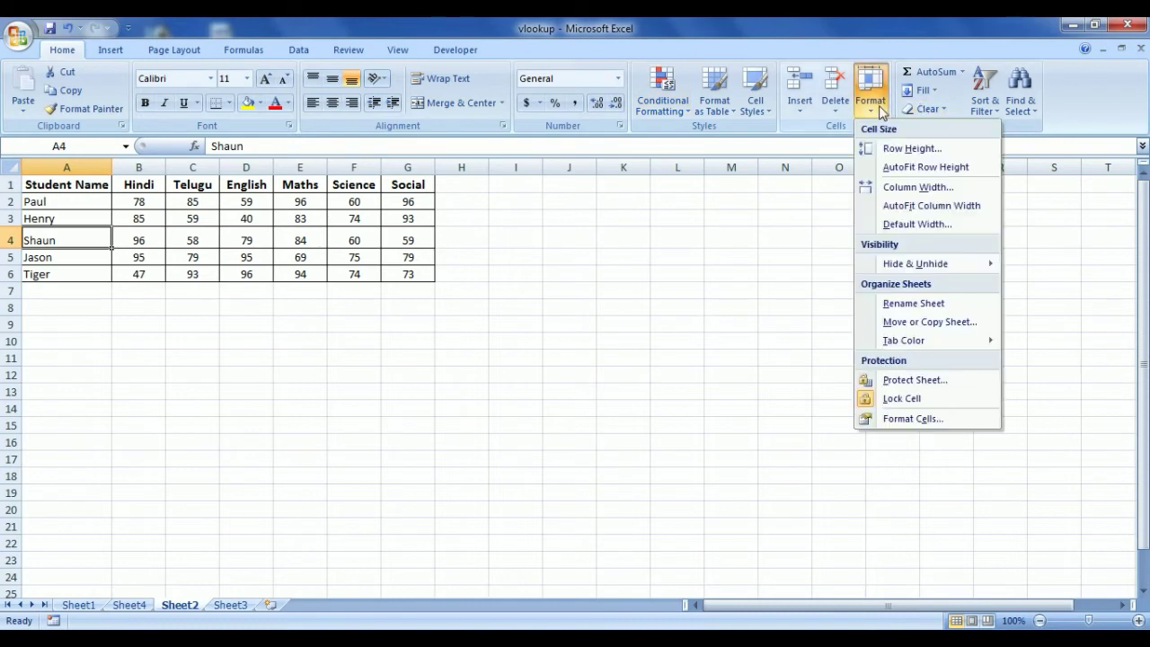
pyautogui.click(905, 168)
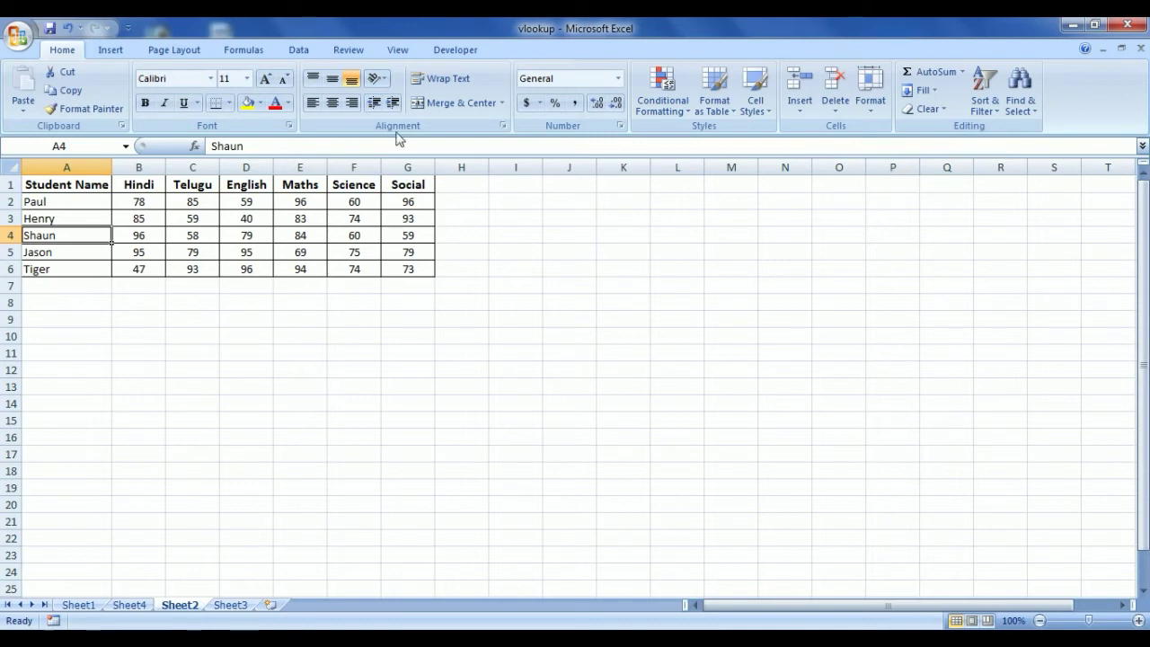
# Protect Sheet2 with a password, confirm it, then select H9 to test the lock
pyautogui.click(870, 99)
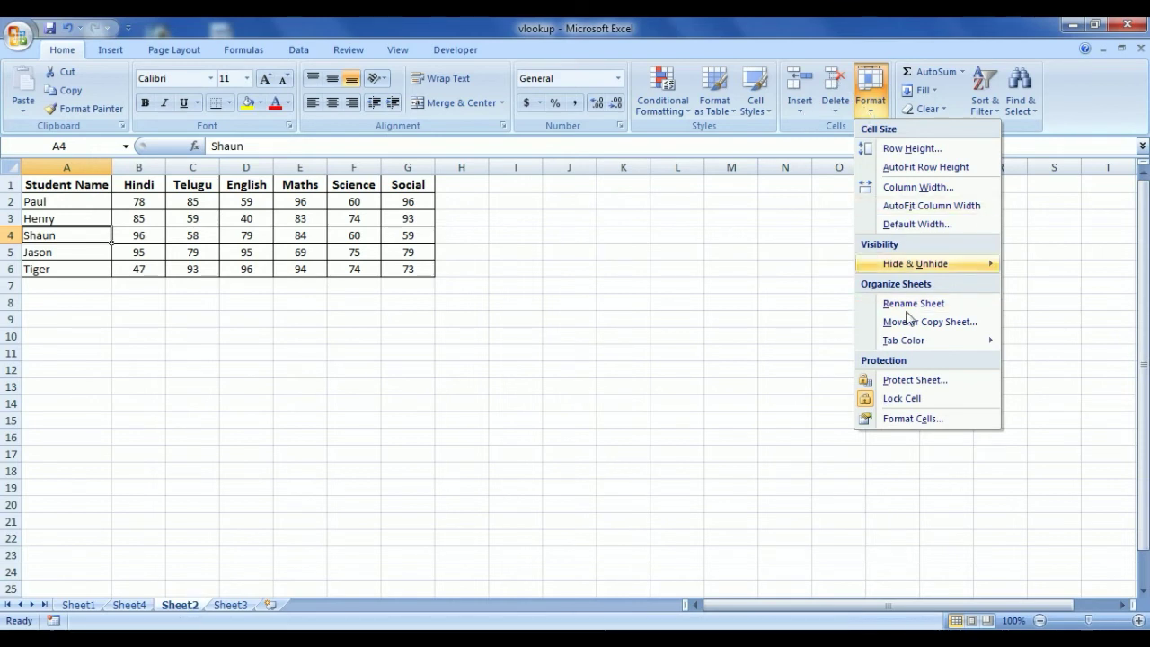
pyautogui.click(909, 382)
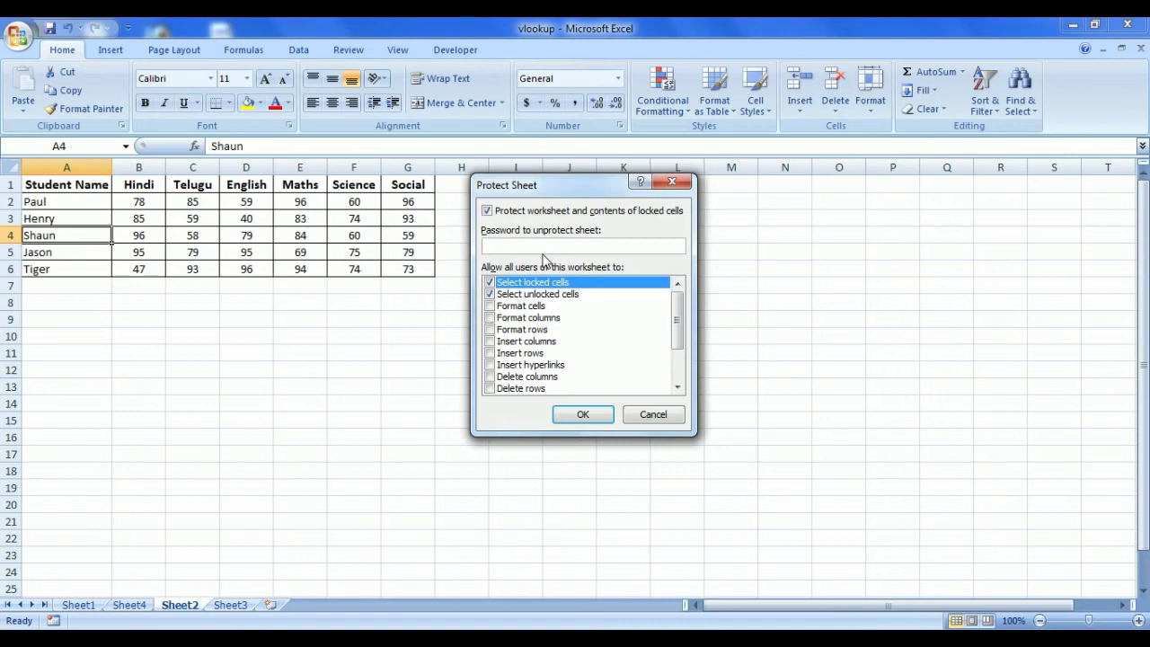
pyautogui.write('1234')
pyautogui.click(581, 415)
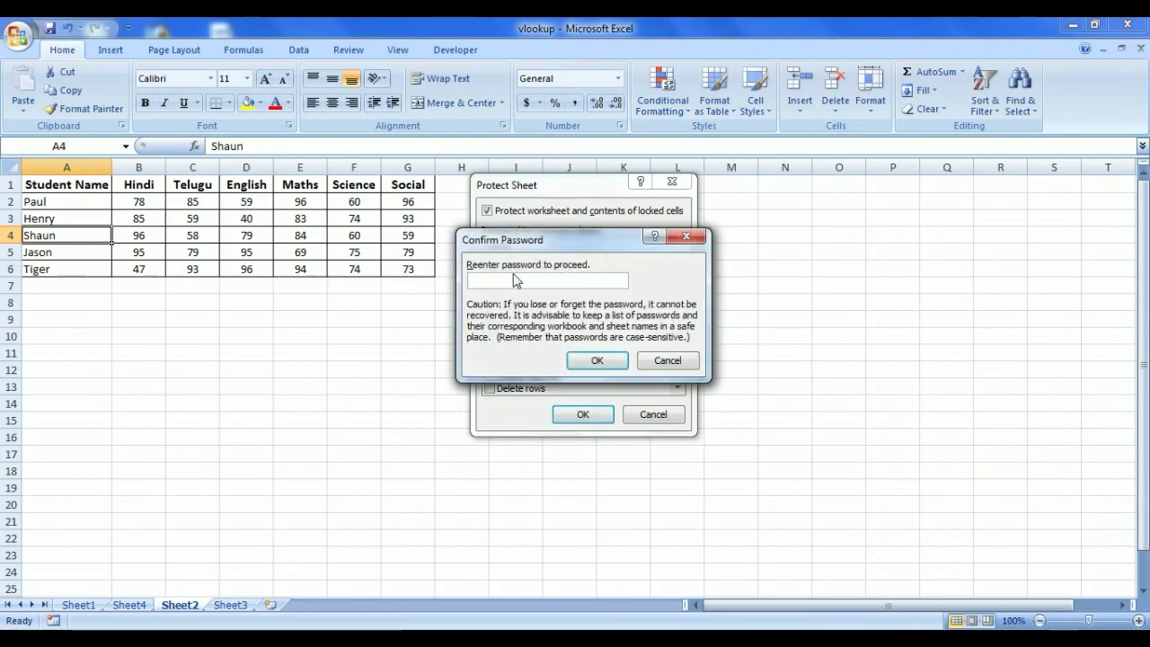
pyautogui.write('1234')
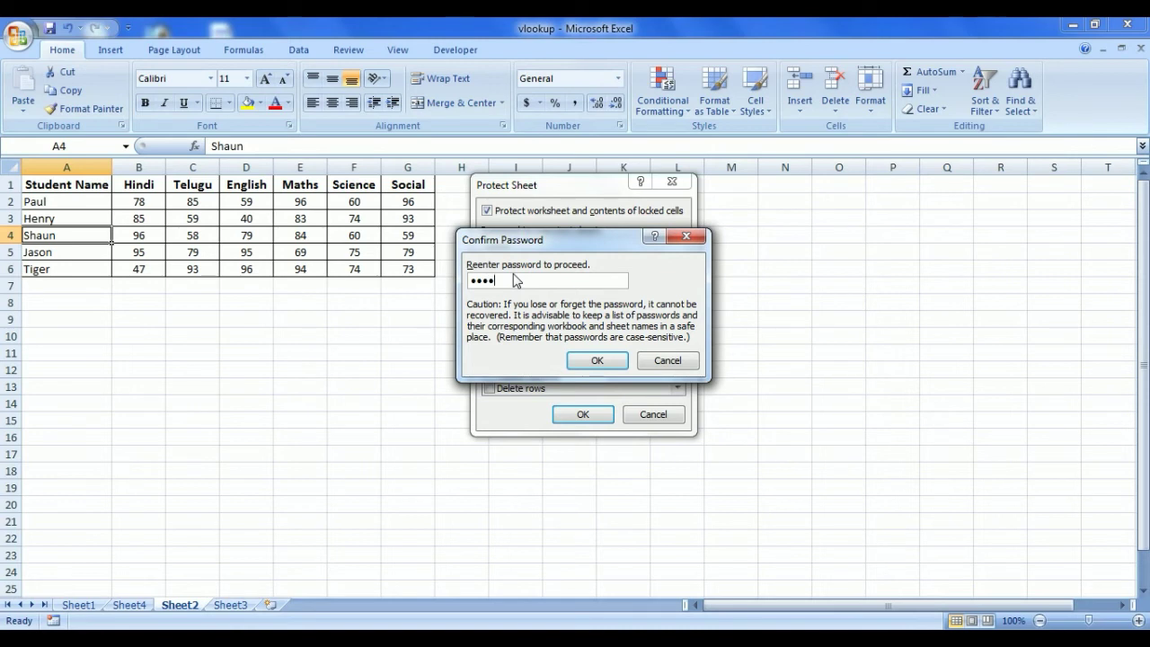
pyautogui.click(593, 363)
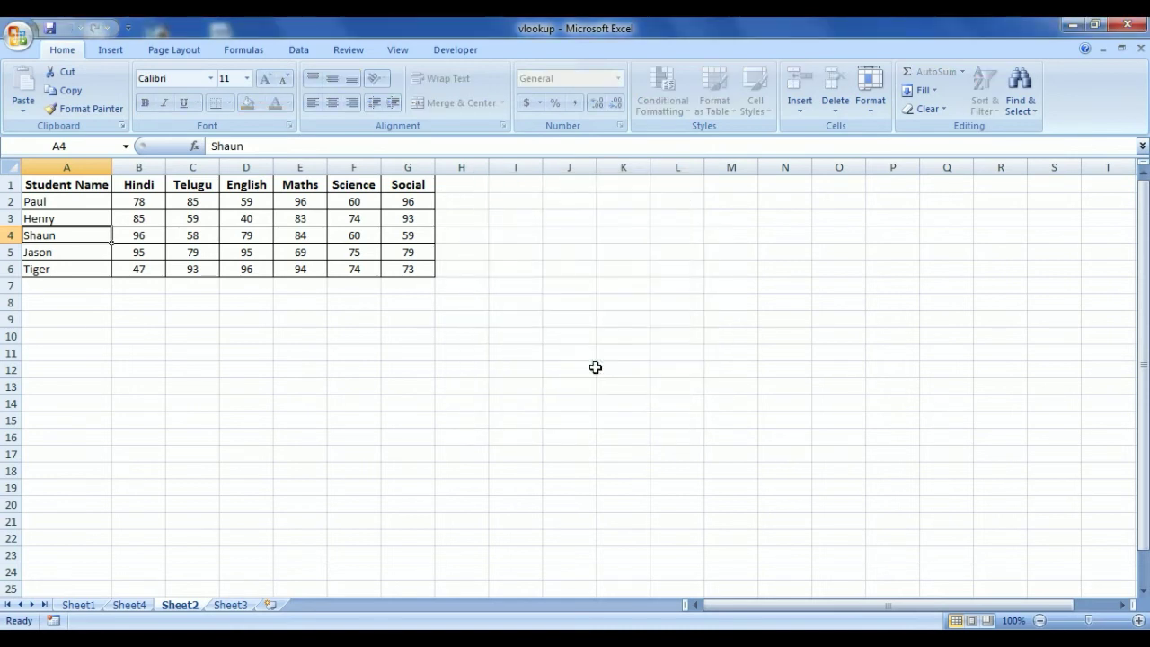
pyautogui.click(456, 326)
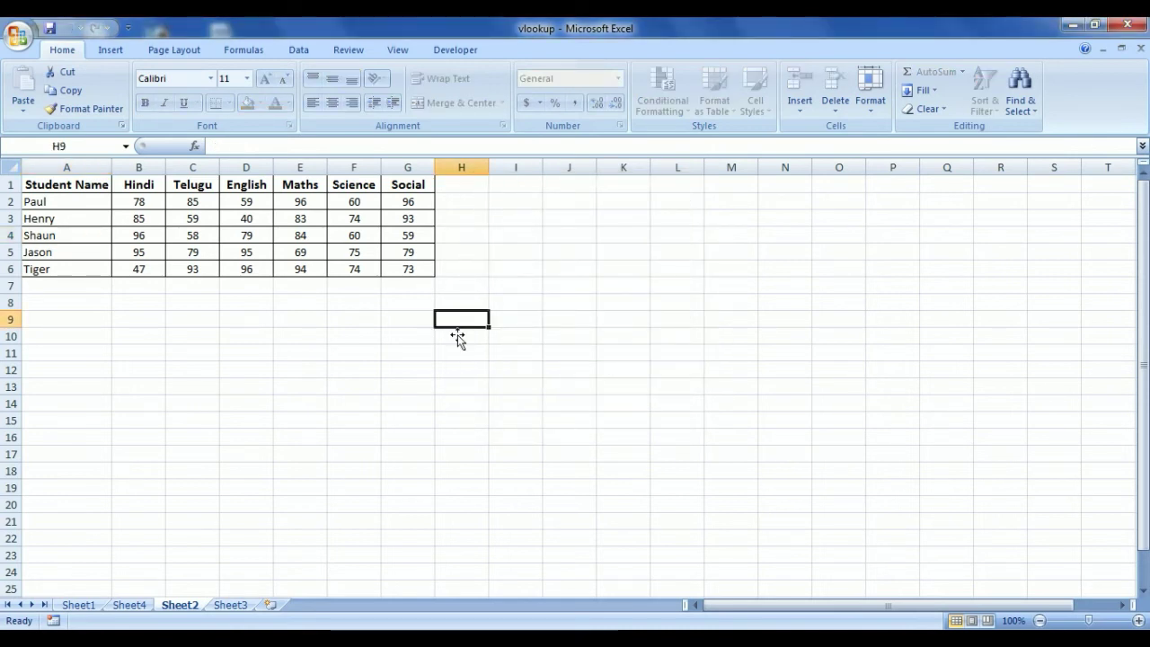
pyautogui.doubleClick(457, 334)
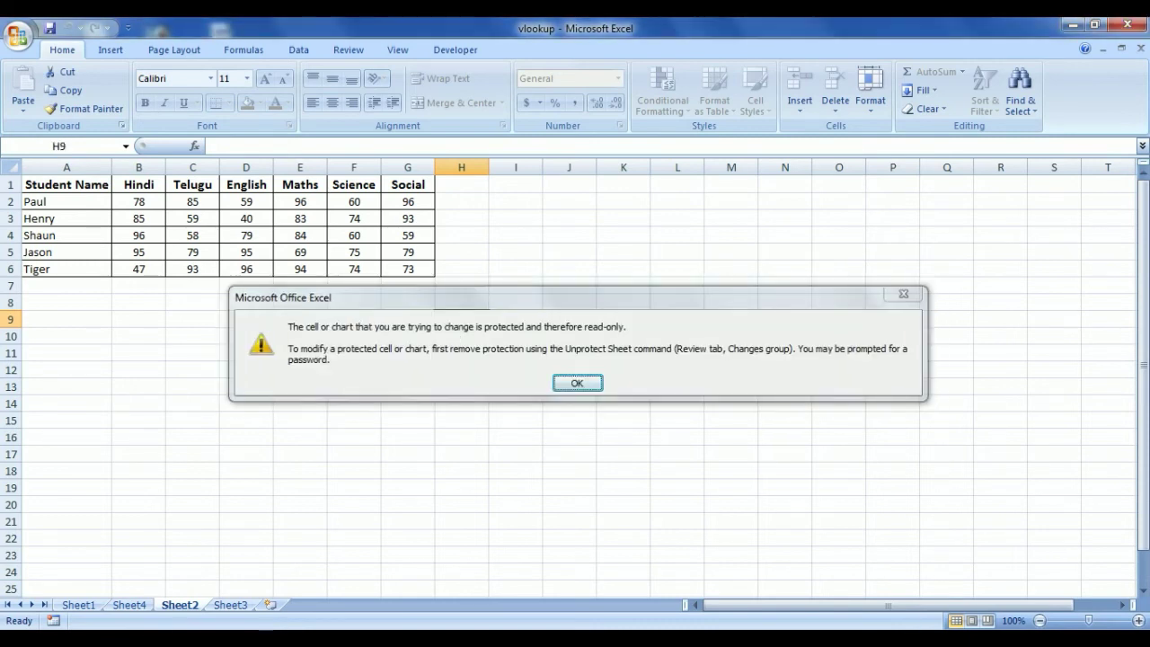
pyautogui.press('Return')
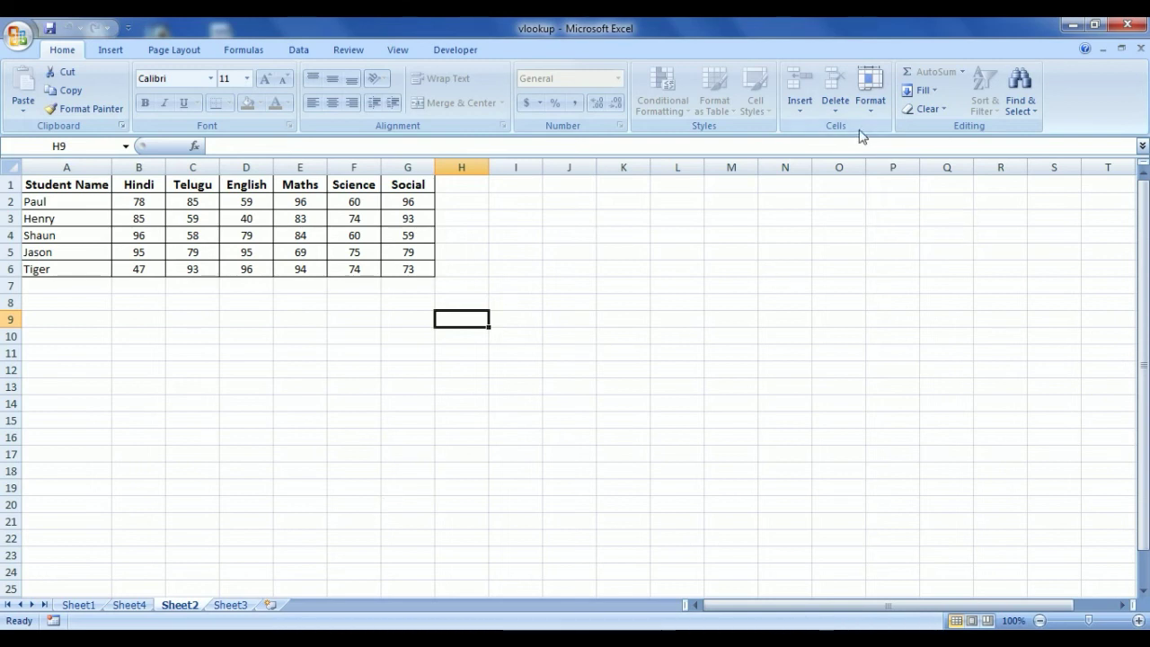
# Unprotect Sheet2 by entering the sheet password
pyautogui.click(871, 90)
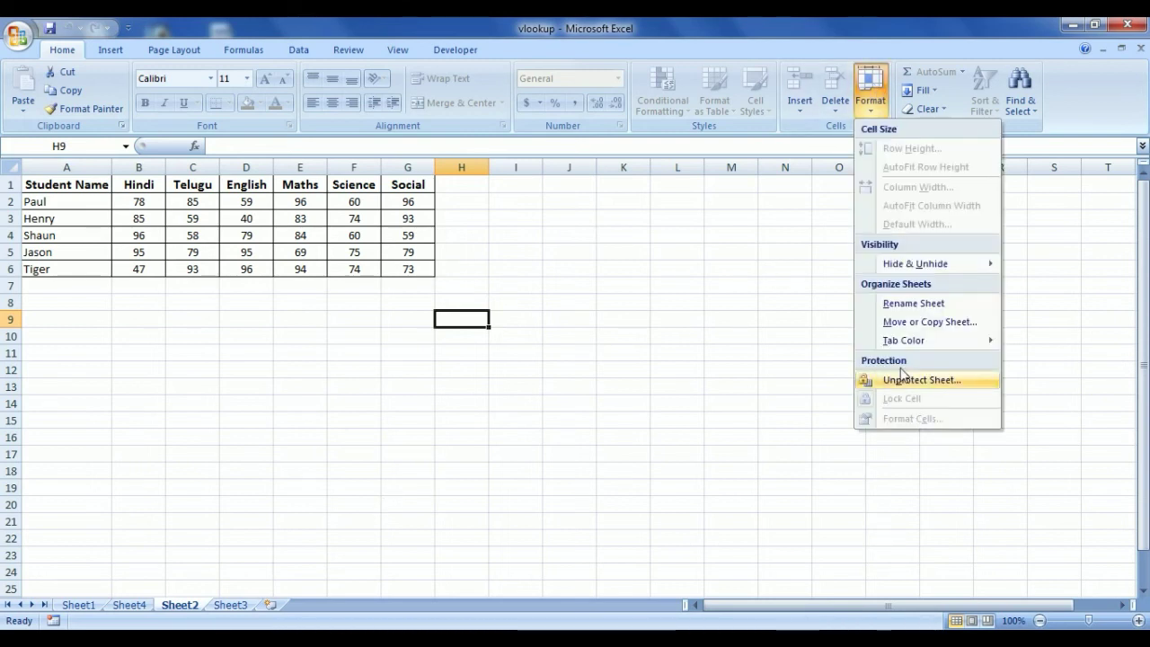
pyautogui.click(907, 389)
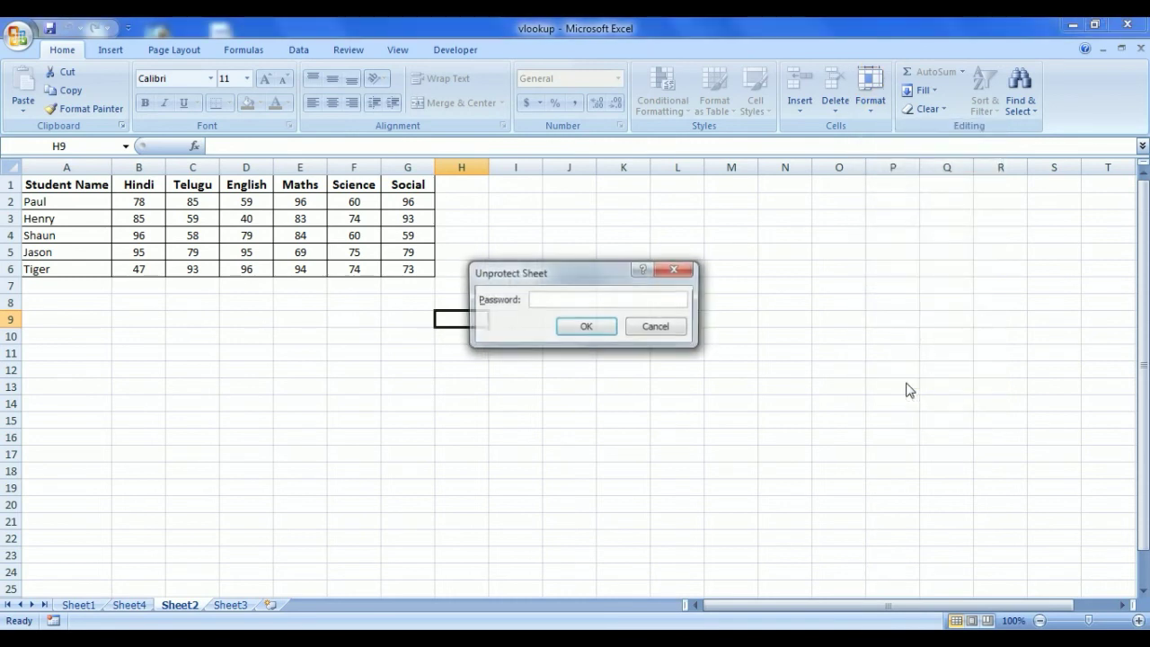
pyautogui.write('1234')
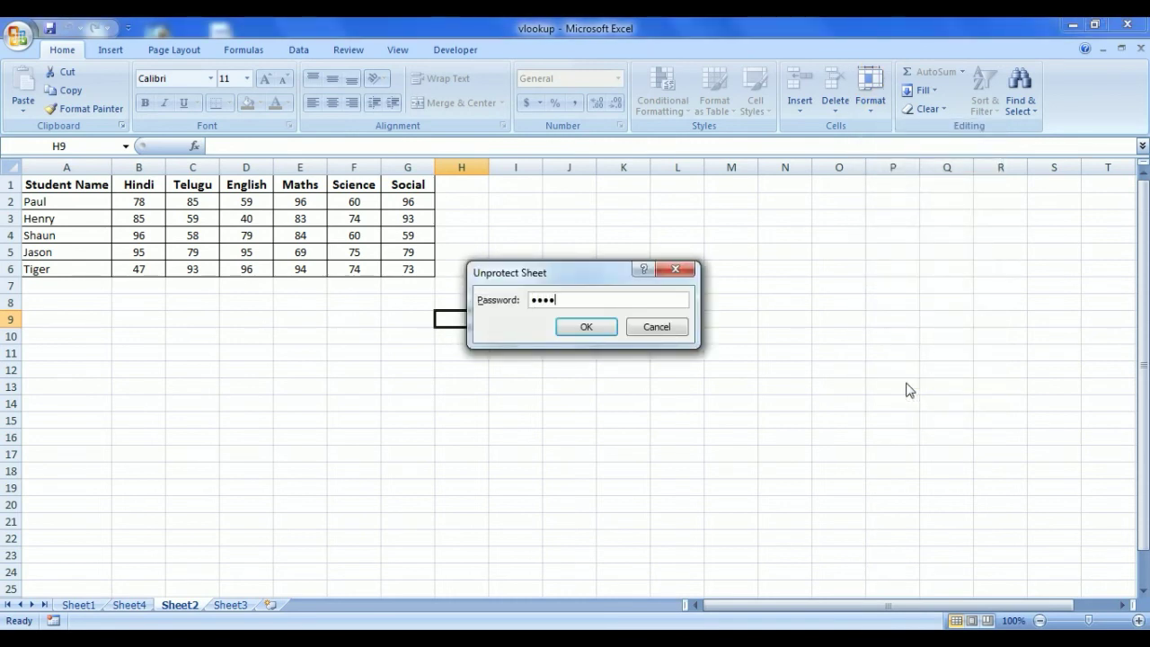
pyautogui.click(609, 327)
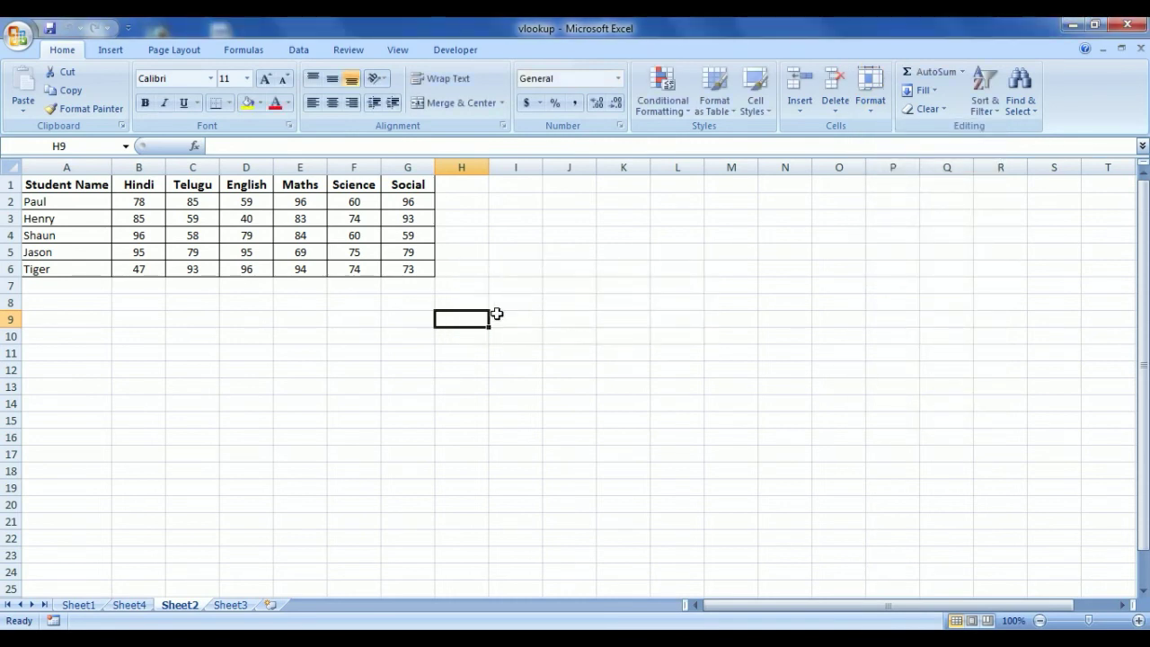
# Test editing by typing 'ggg' in cell I9, then cancel the entry
pyautogui.click(521, 321)
pyautogui.write('gggj')
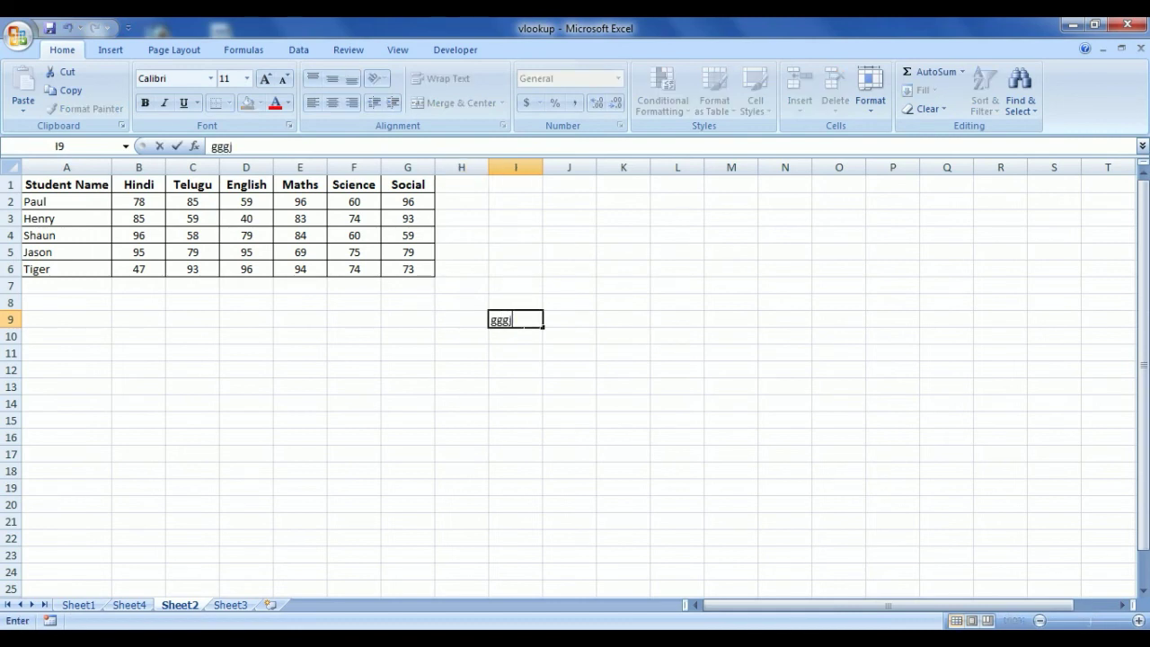
pyautogui.press('Escape')
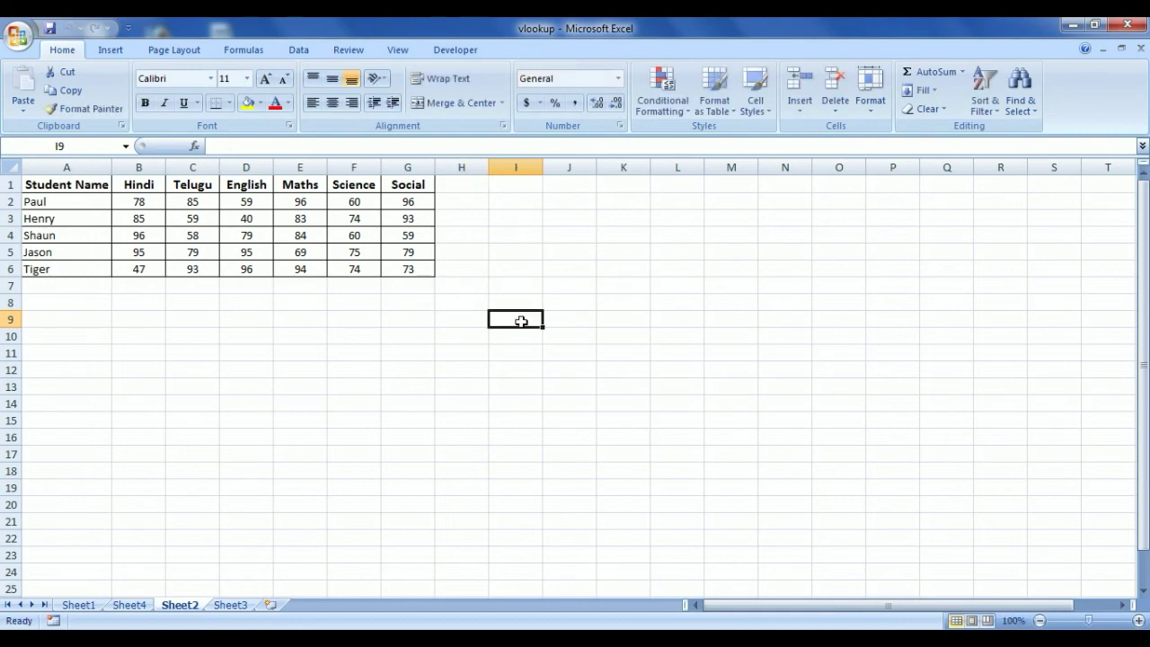